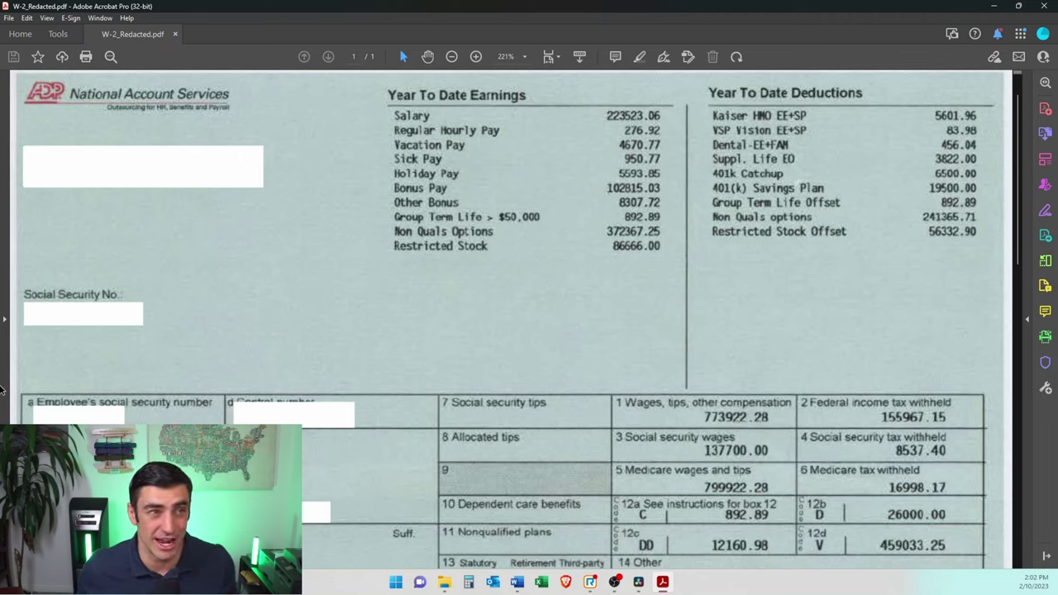
- Examine the W-2's non-qualified options and restricted stock earnings, their matching deduction offsets, and the wage boxes below
left_click_drag(353, 215, 686, 262)
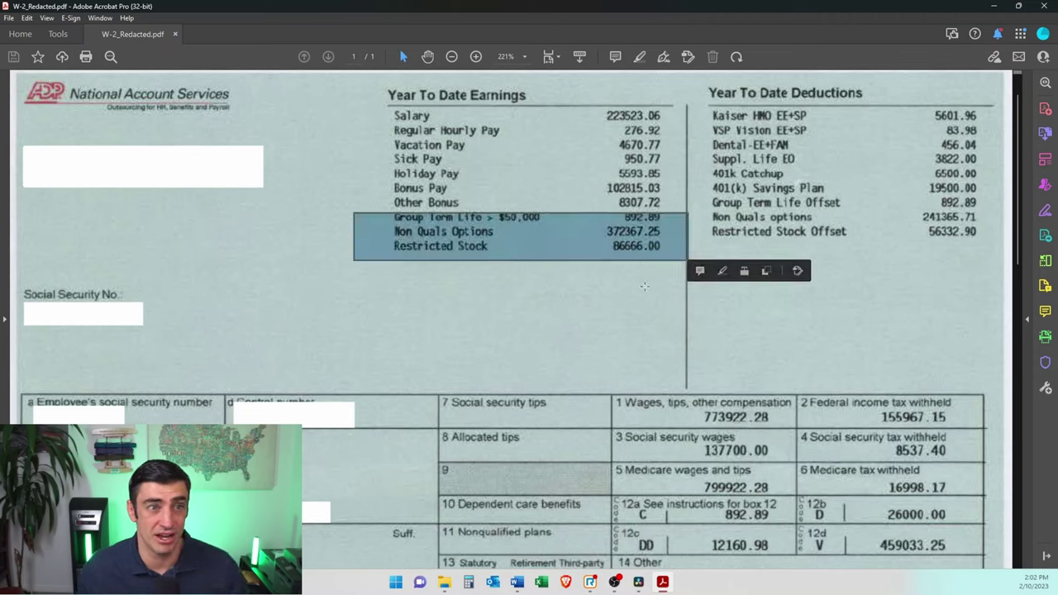
left_click(768, 293)
left_click_drag(695, 204, 986, 253)
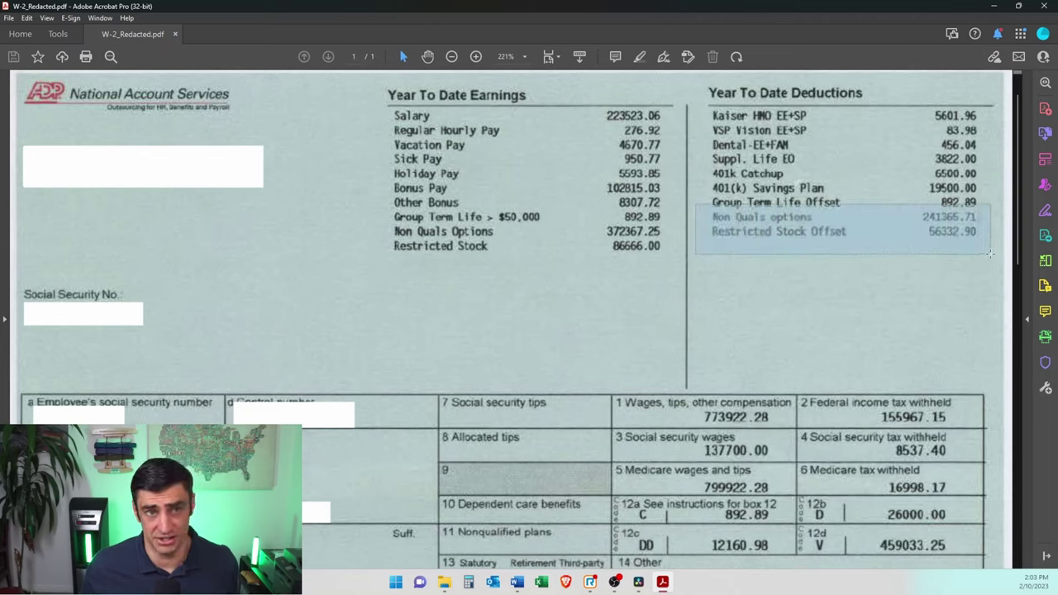
left_click(838, 445)
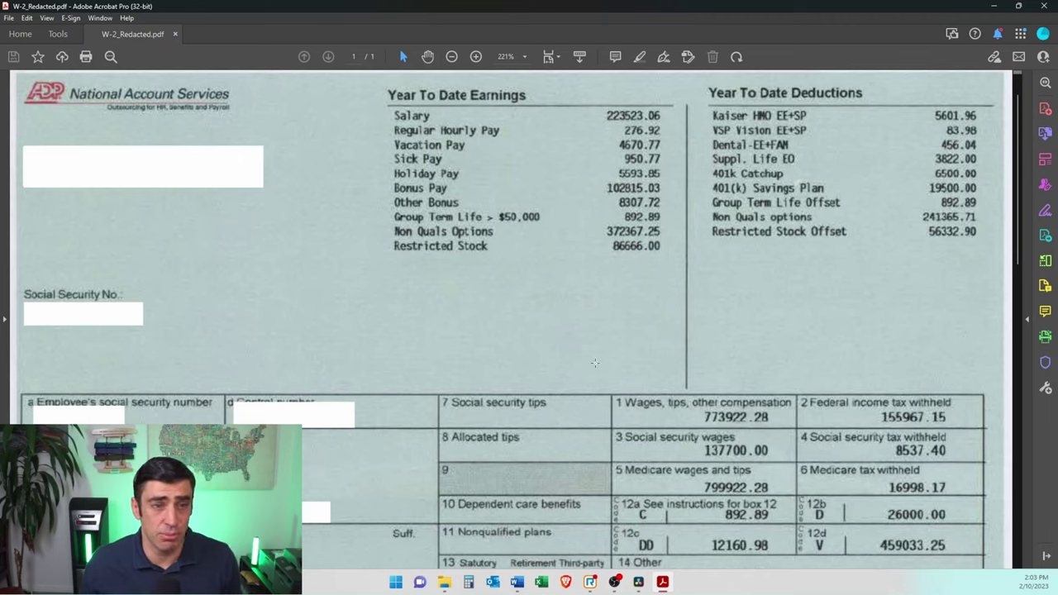
left_click_drag(547, 369, 807, 442)
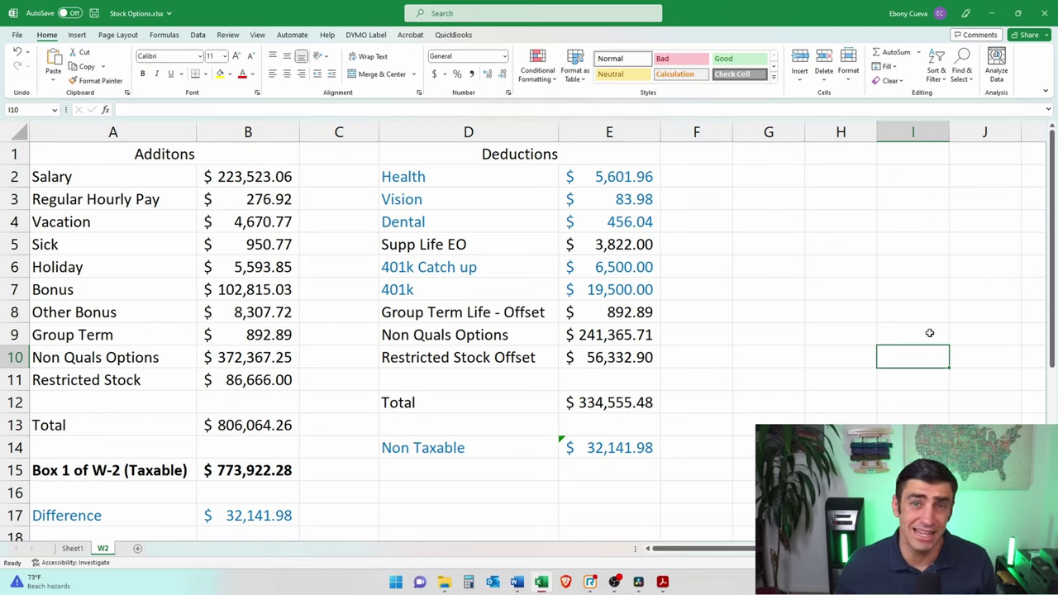
- Review the W2 worksheet's Box 1 figure, additions and their total, pre-tax deductions, and the option and restricted stock lines
left_click(261, 473)
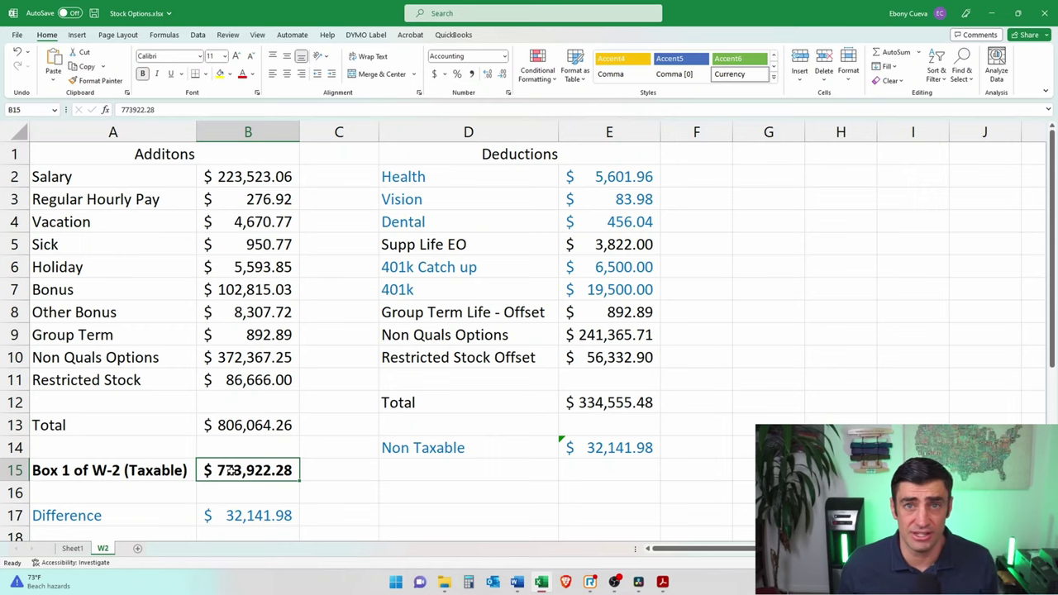
left_click_drag(269, 178, 261, 376)
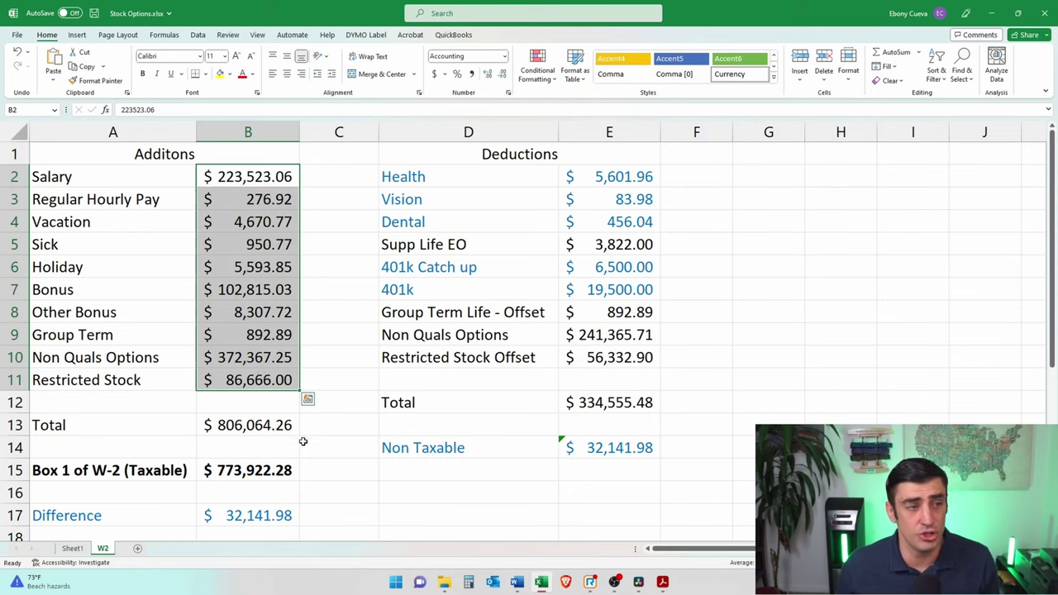
left_click(261, 425)
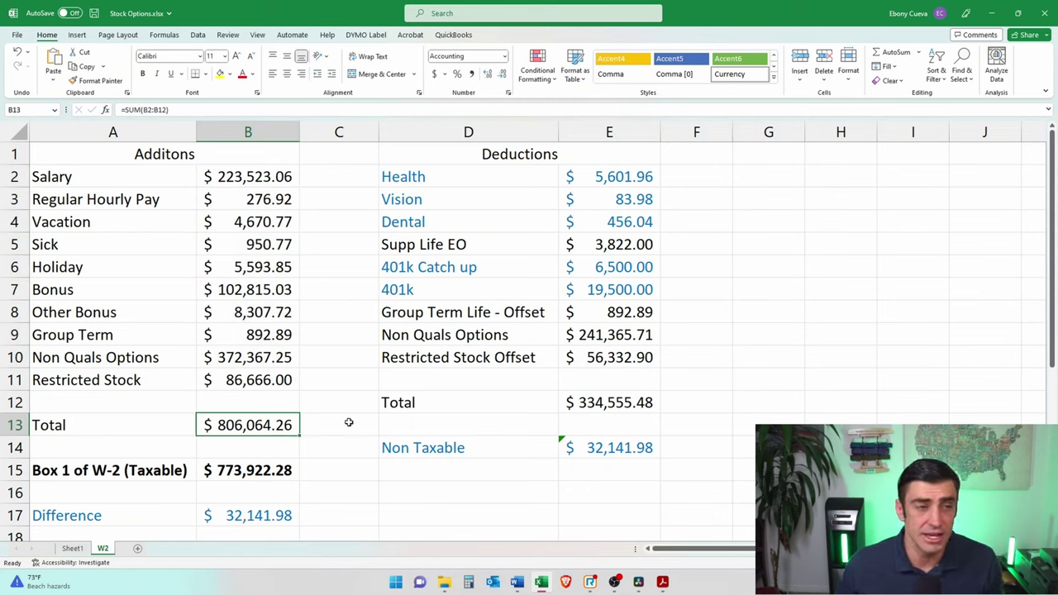
left_click_drag(432, 173, 590, 223)
left_click_drag(454, 266, 578, 284)
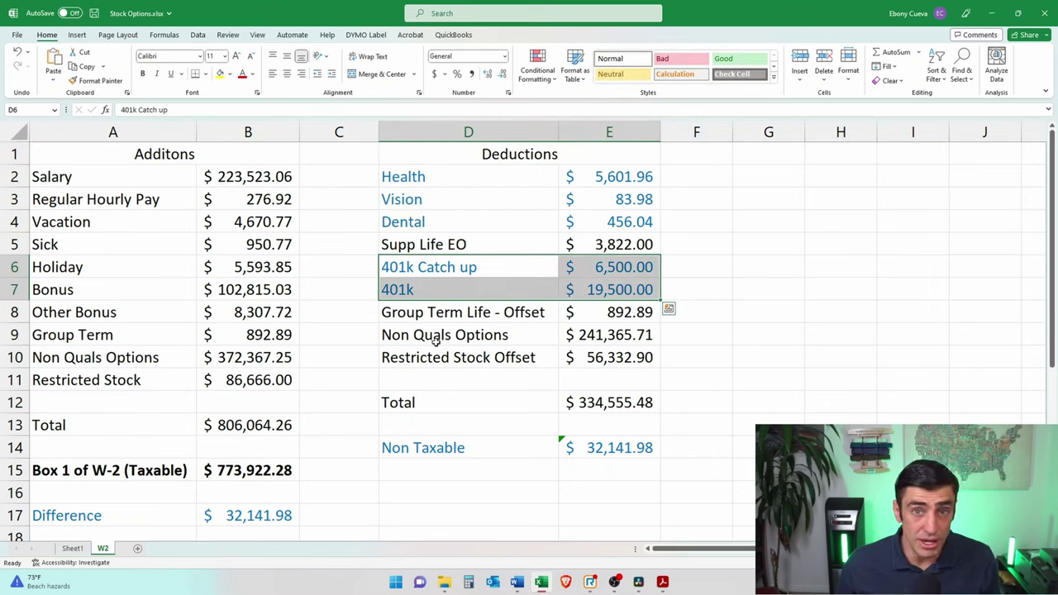
left_click_drag(395, 331, 593, 351)
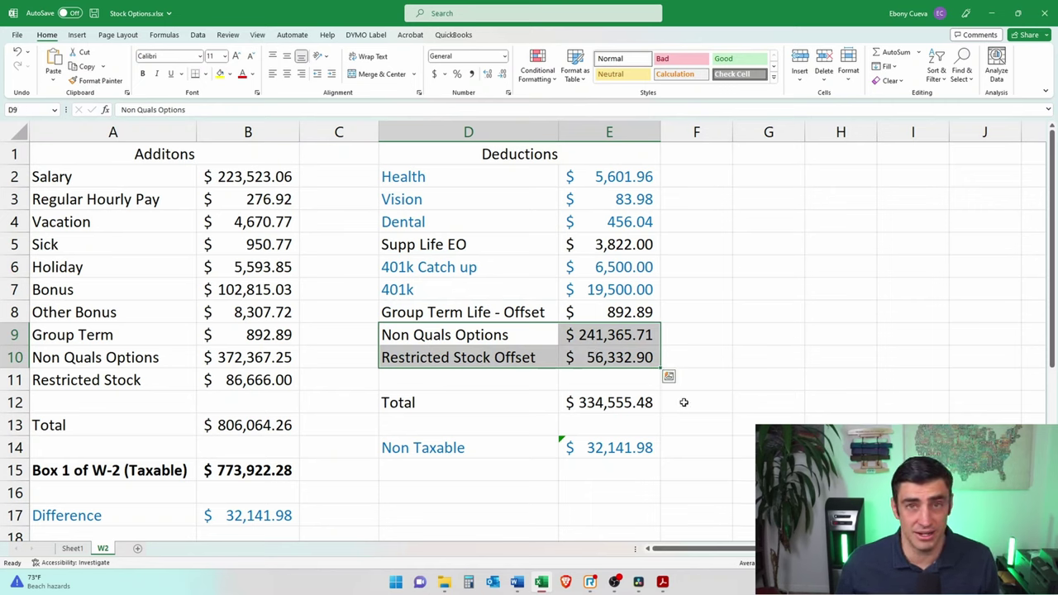
left_click_drag(273, 364, 132, 381)
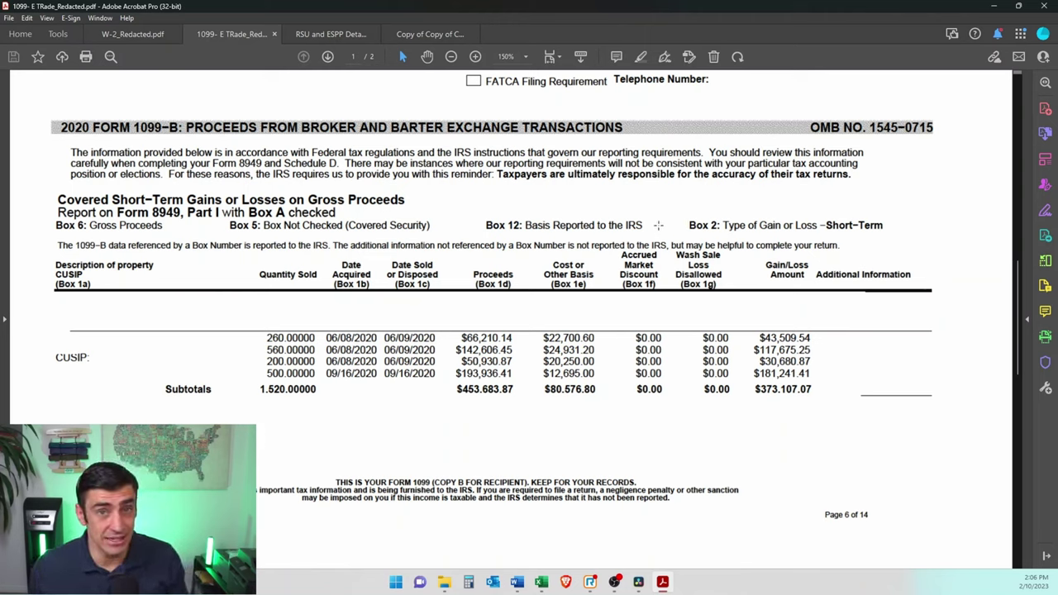
- Check the stock plan supplement, and compare the 1099-B's noncovered and covered sections for whether basis is reported to the IRS
left_click(321, 36)
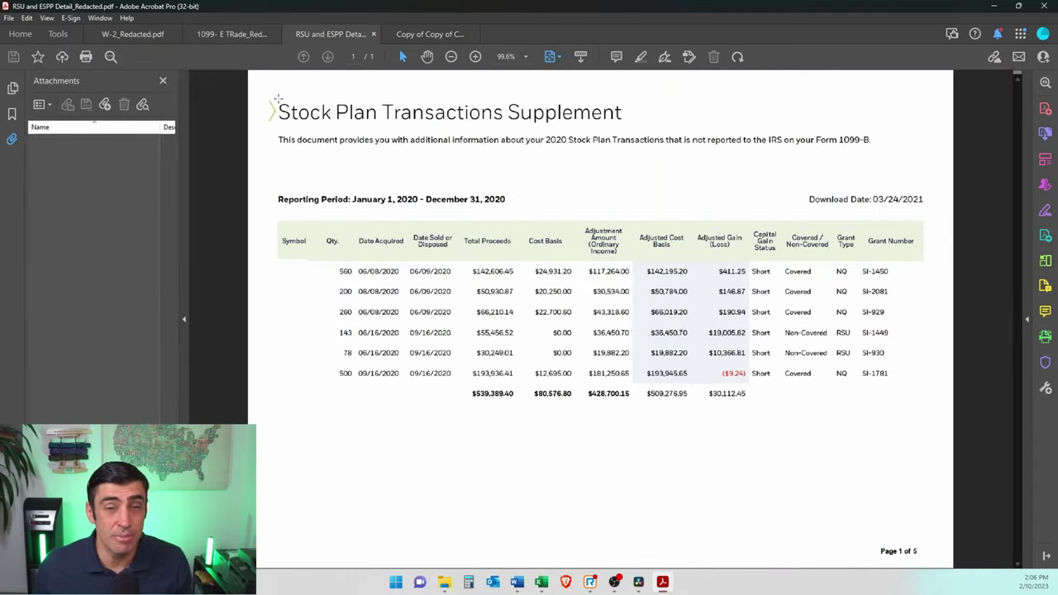
left_click(248, 35)
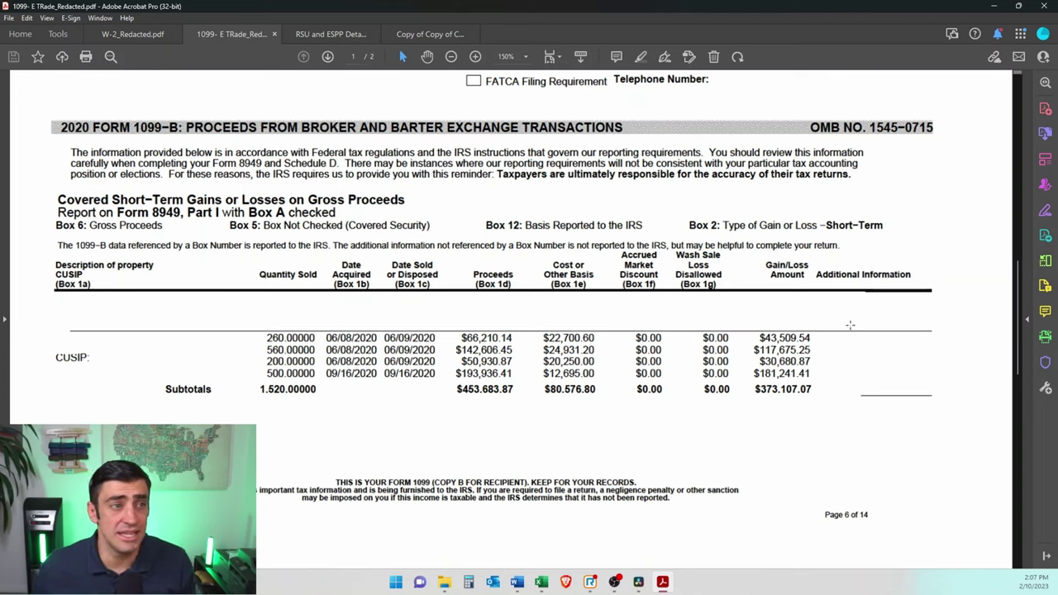
scroll(796, 323, "down", 1)
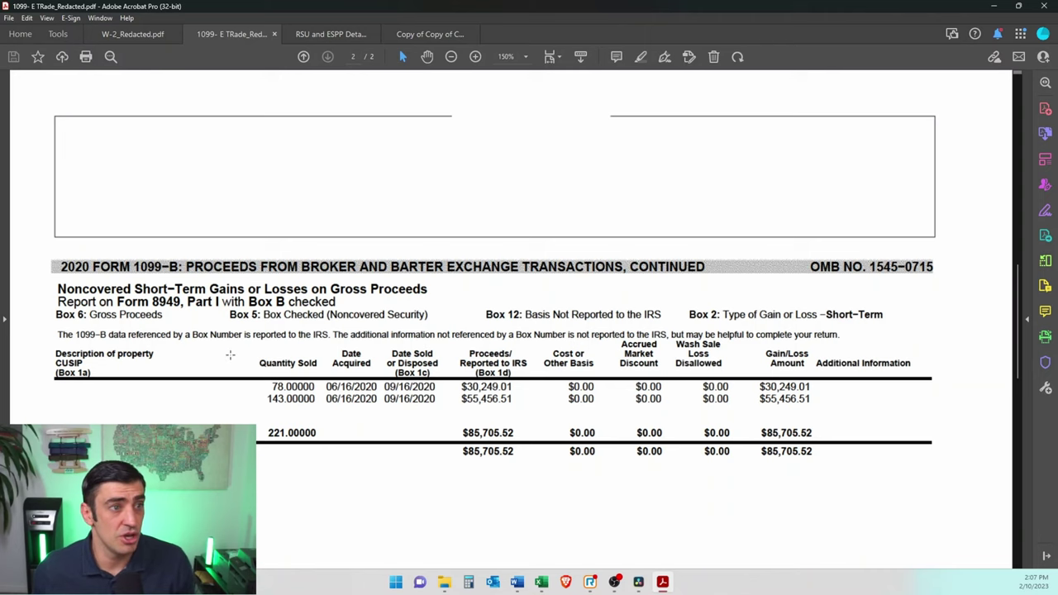
left_click_drag(471, 299, 670, 329)
scroll(669, 327, "up", 10)
left_click_drag(476, 251, 650, 286)
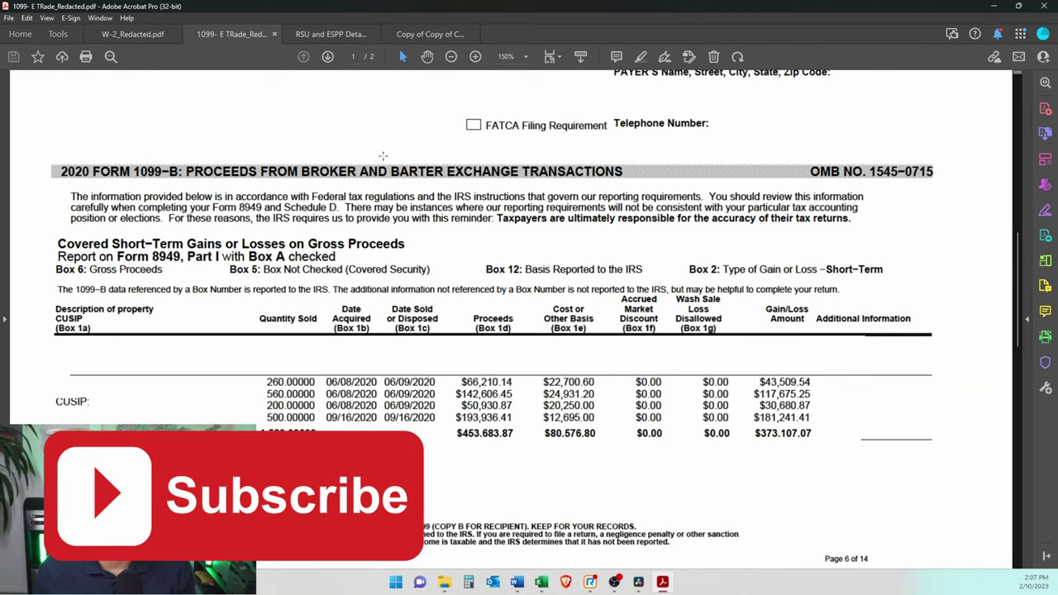
- Match the 560-share sale between the stock plan supplement and the 1099-B by quantity, proceeds and cost basis
left_click(334, 36)
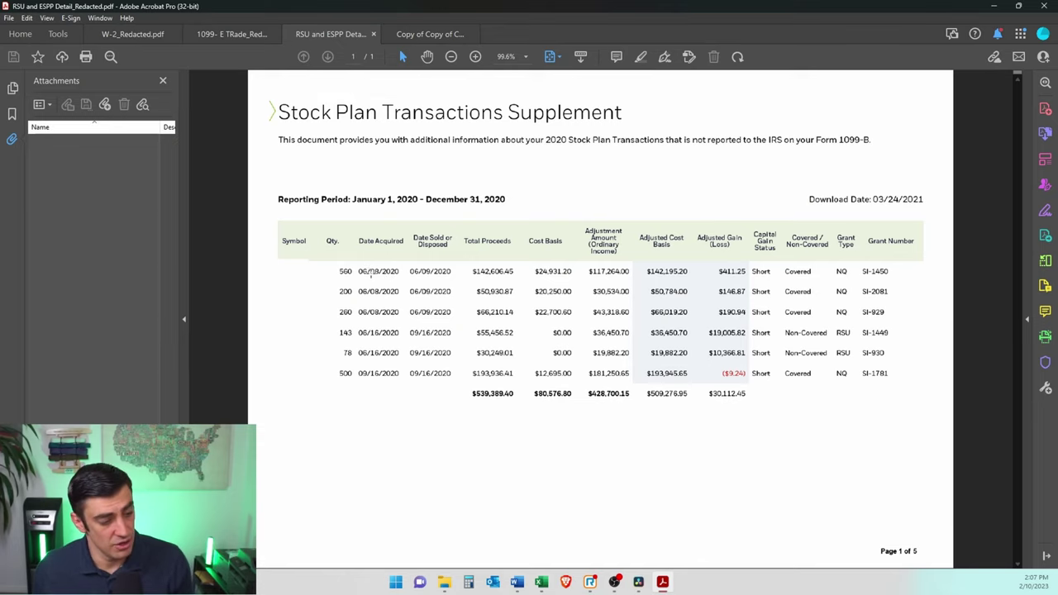
left_click_drag(319, 240, 363, 401)
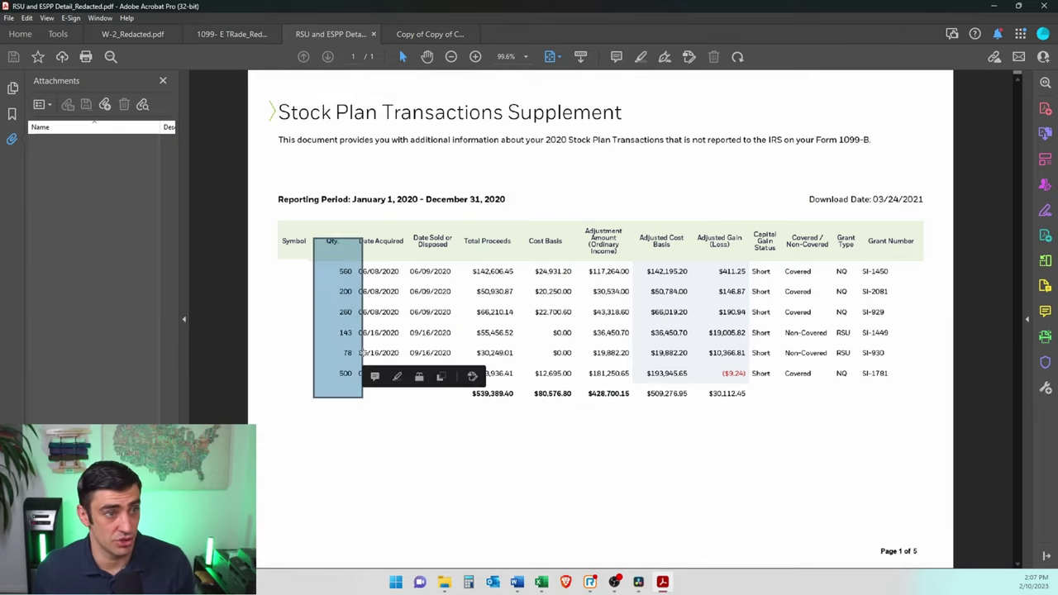
key("ctrl+c")
left_click_drag(328, 261, 382, 286)
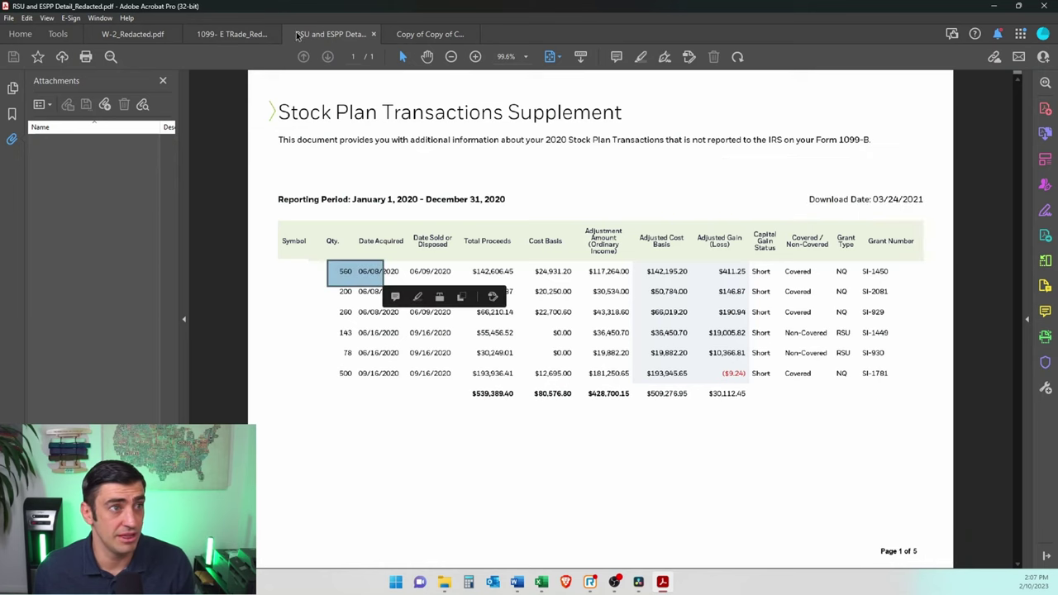
left_click(215, 35)
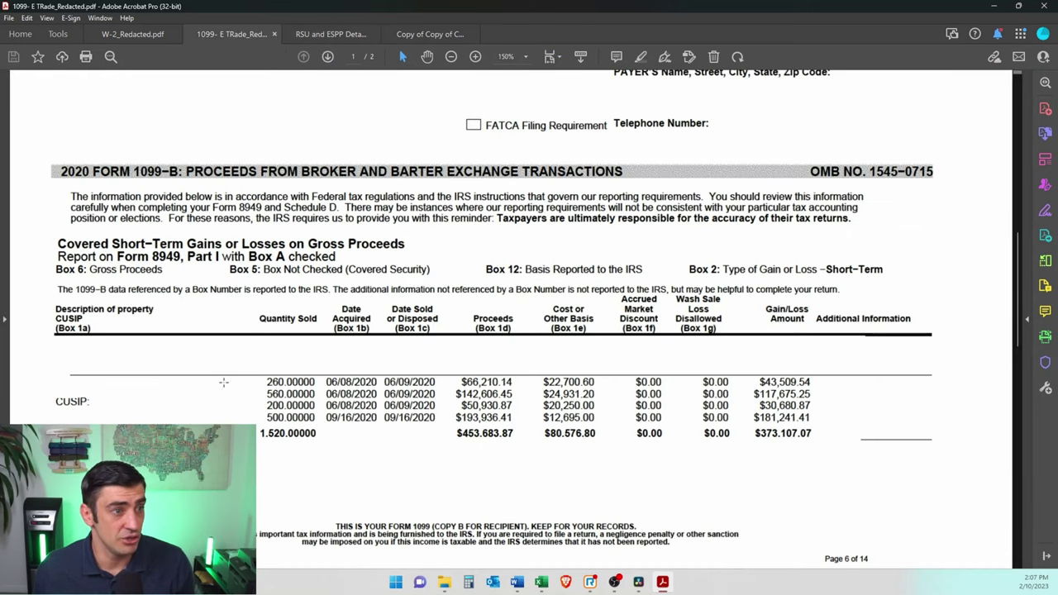
left_click_drag(260, 387, 820, 395)
left_click(326, 36)
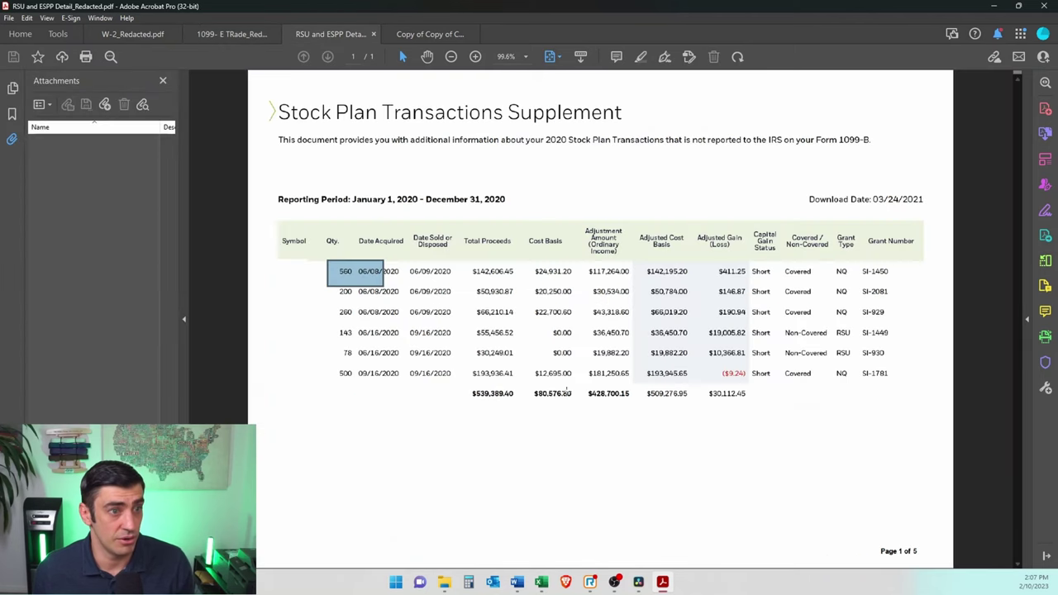
left_click_drag(469, 262, 533, 289)
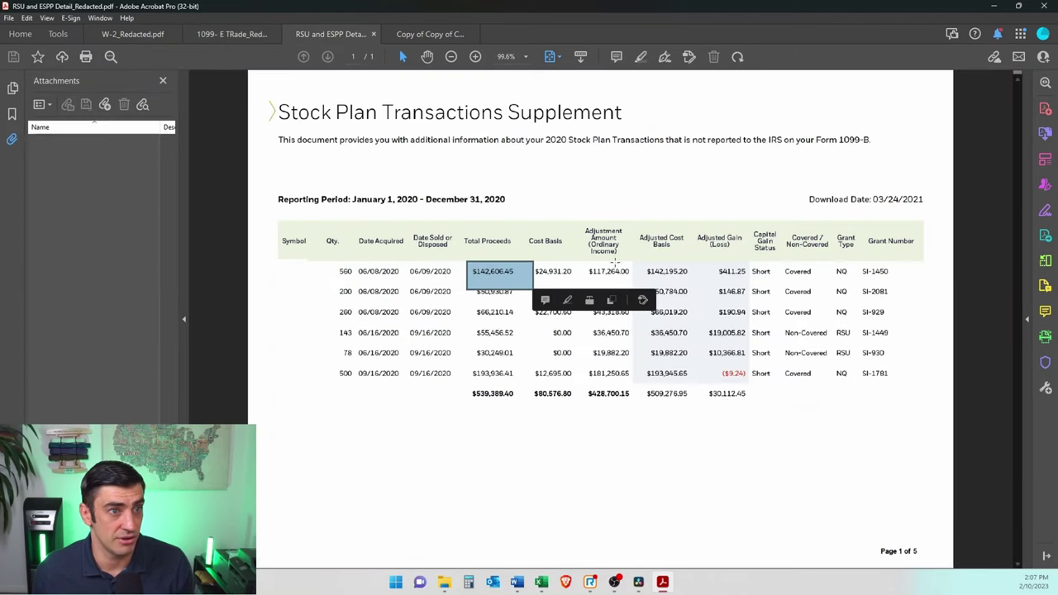
left_click_drag(581, 263, 526, 278)
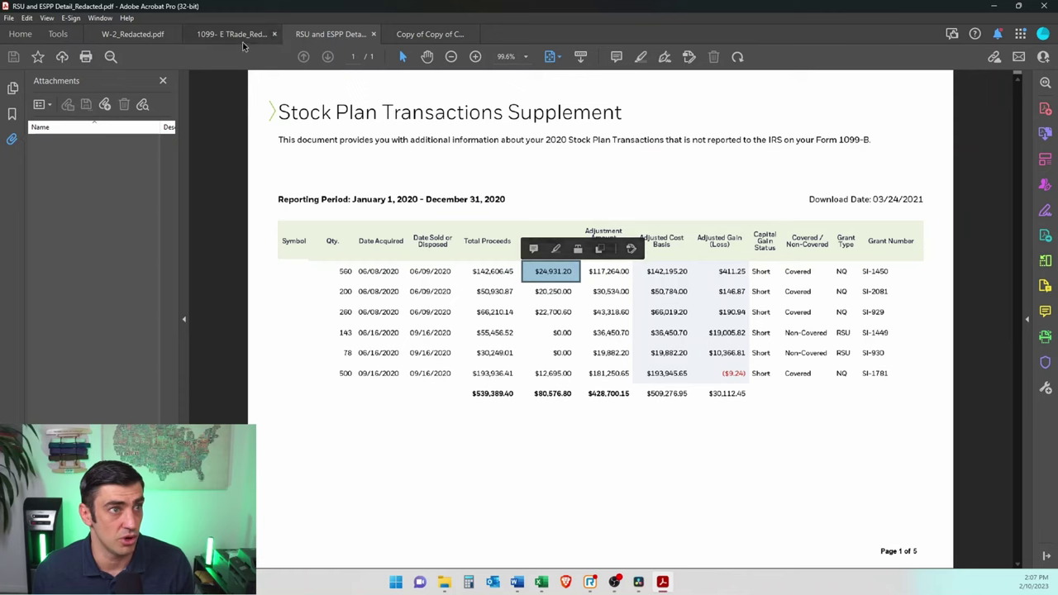
- Open the combined 1099-B and supplement comparison document and examine the RSU and NQ grant types of the sales
left_click(430, 34)
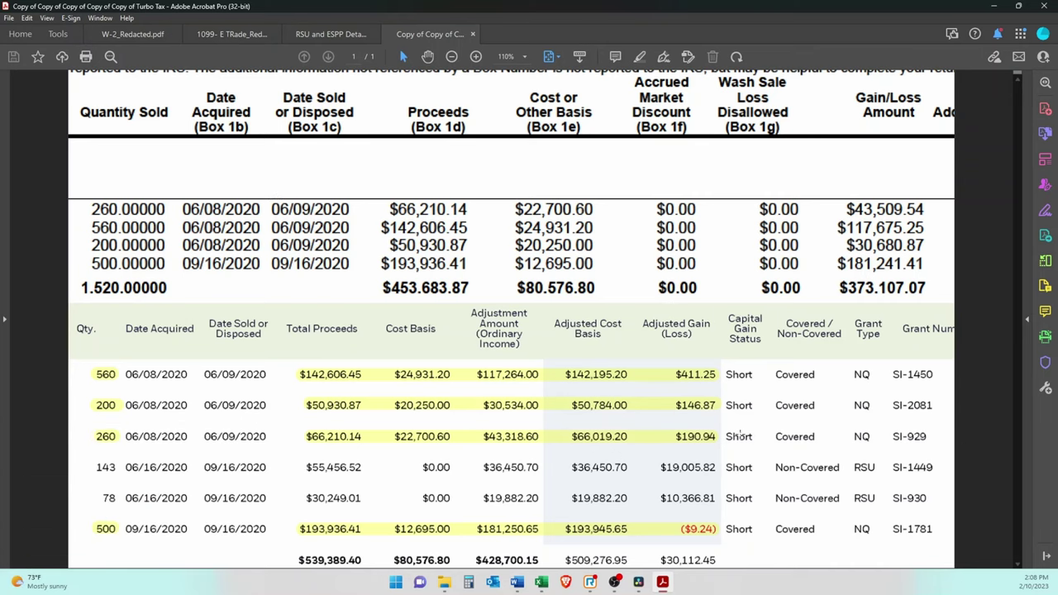
left_click(950, 479)
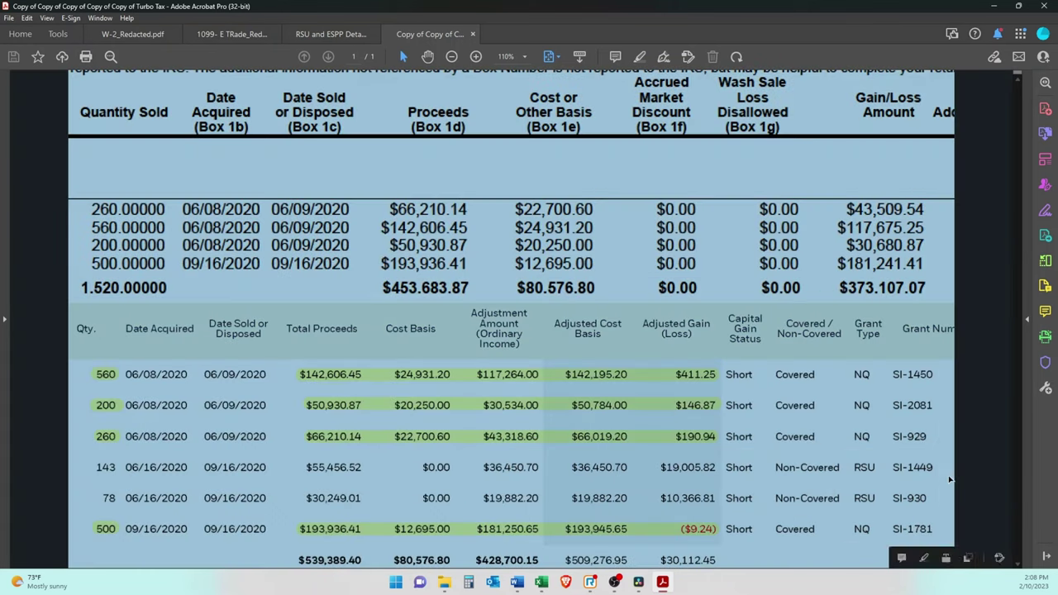
left_click_drag(945, 453, 837, 513)
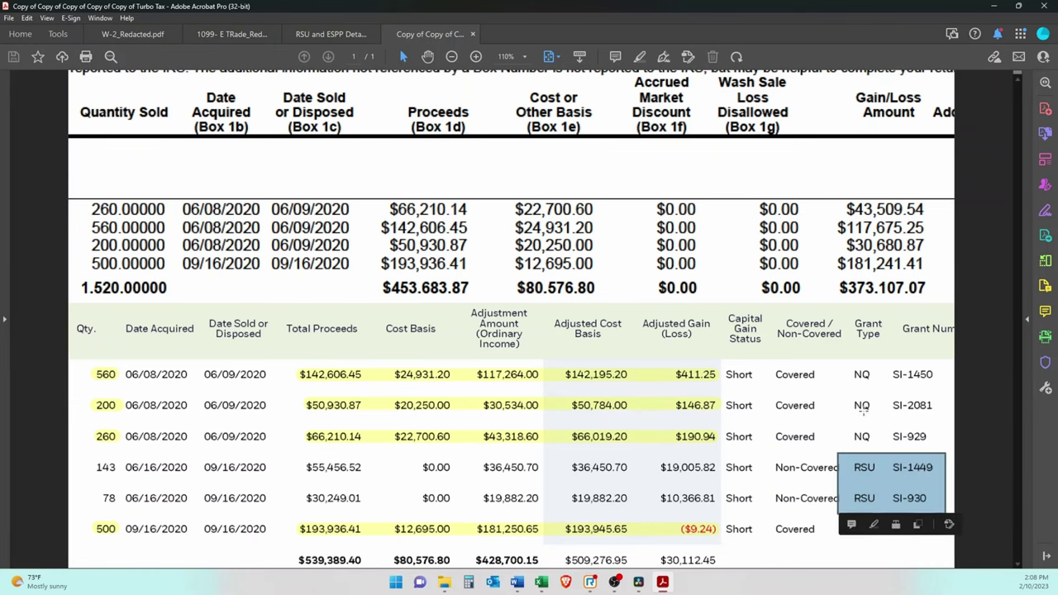
left_click_drag(837, 360, 898, 389)
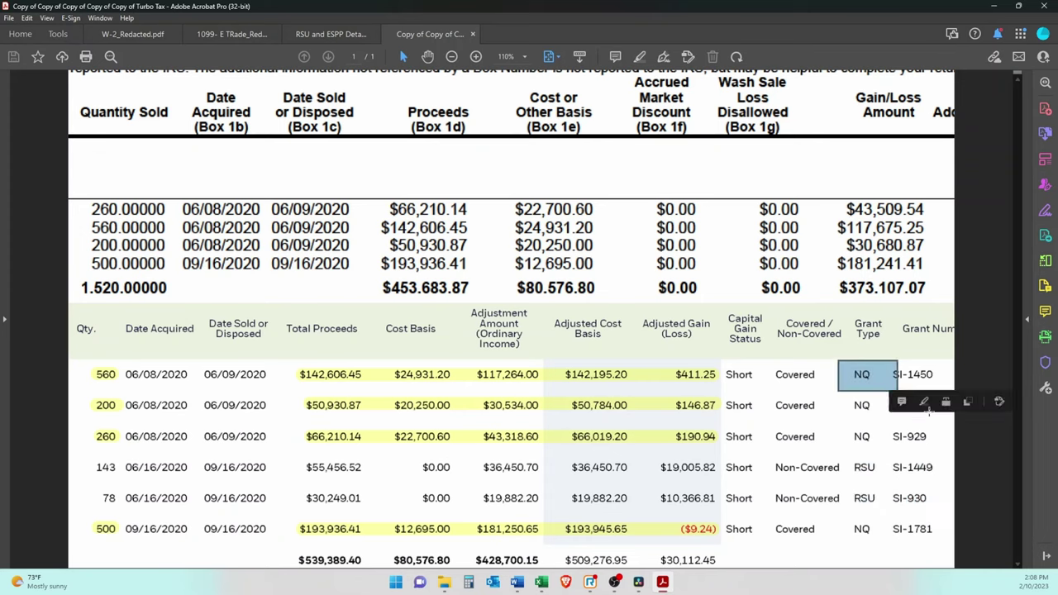
left_click(896, 444)
left_click(867, 496)
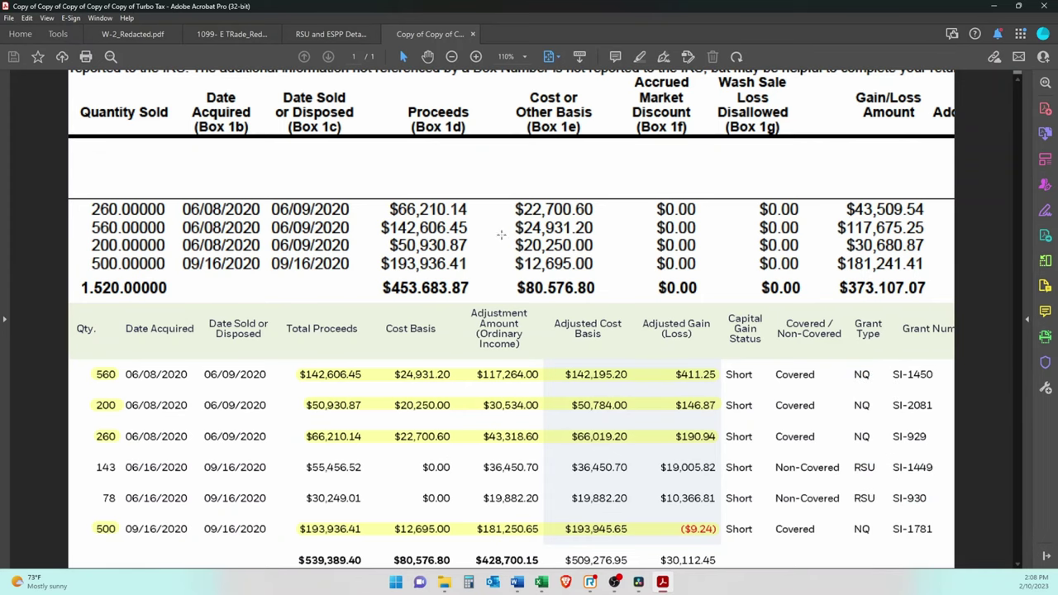
- Compare the 260-share sale's proceeds and cost basis between the supplement and 1099-B tables
left_click(311, 444)
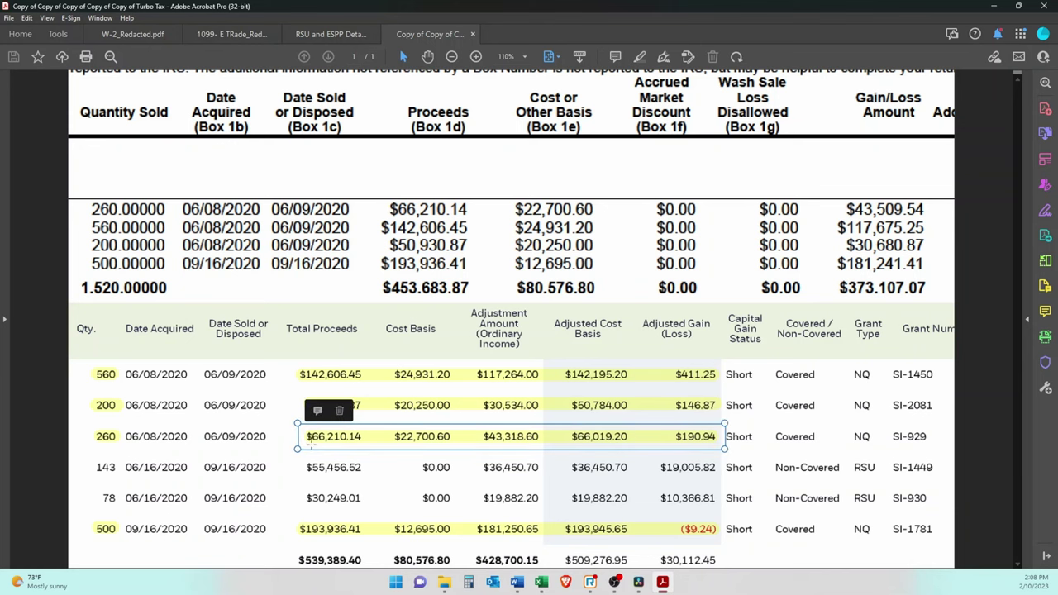
left_click_drag(661, 227, 661, 227)
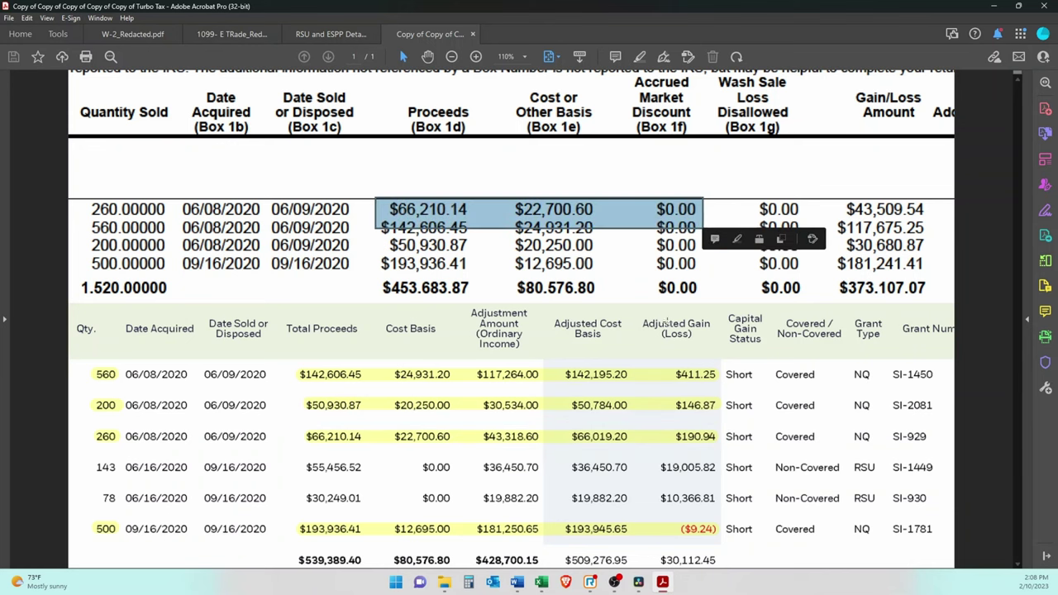
left_click(598, 299)
- Examine the supplement's ordinary income adjustment and adjusted cost basis columns against the 1099-B's reported cost basis
left_click_drag(459, 299, 542, 570)
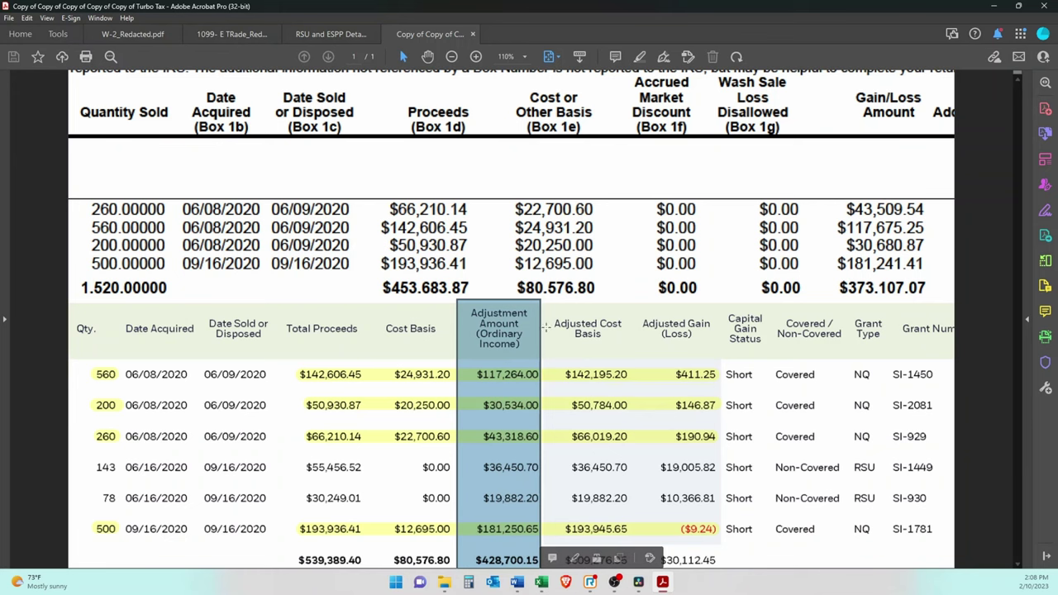
left_click(604, 254)
left_click_drag(501, 167, 632, 307)
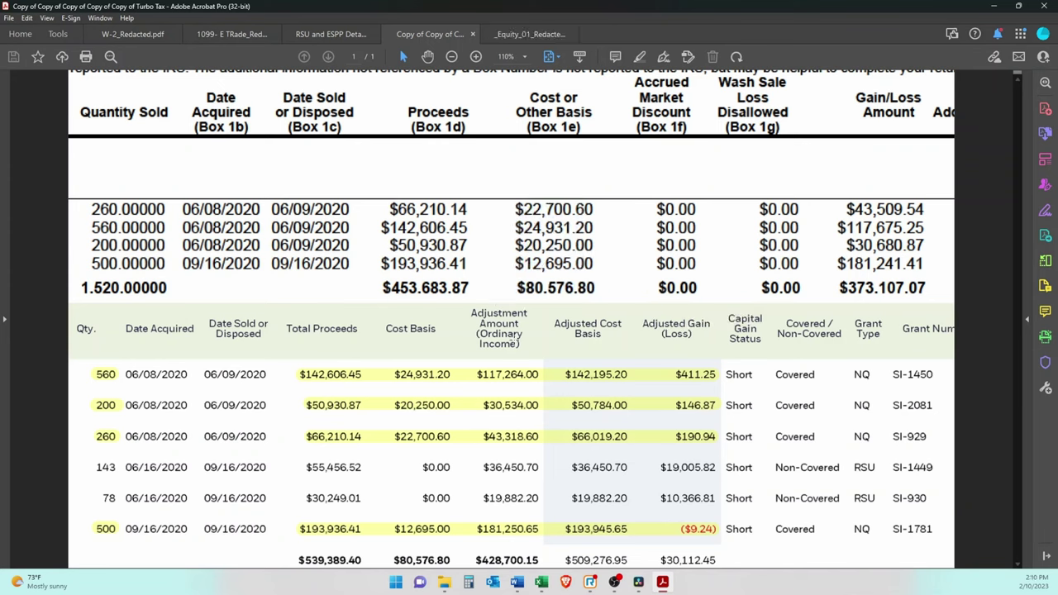
left_click_drag(465, 302, 543, 542)
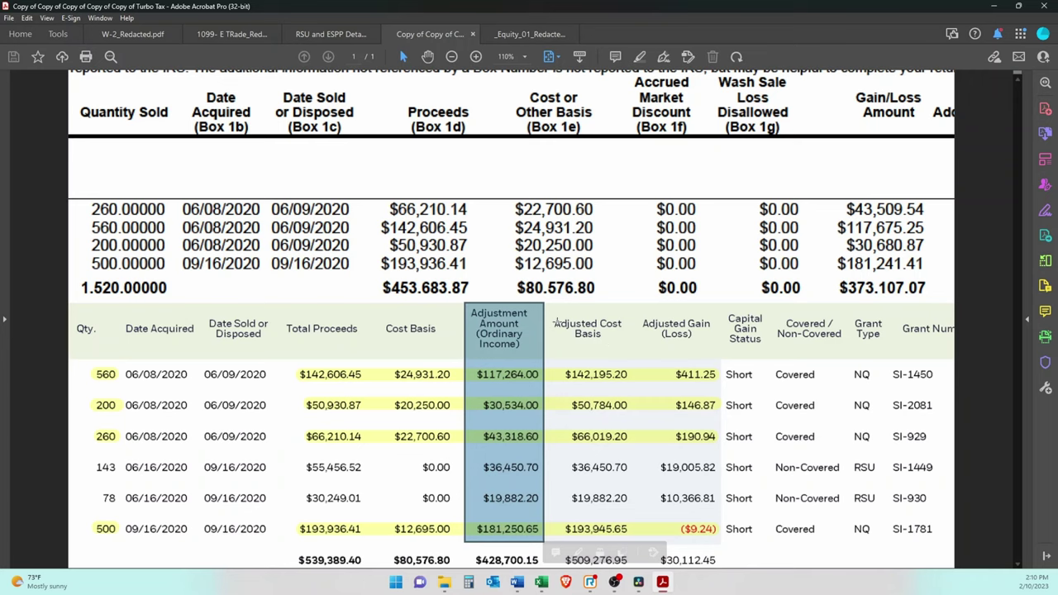
left_click_drag(548, 309, 640, 550)
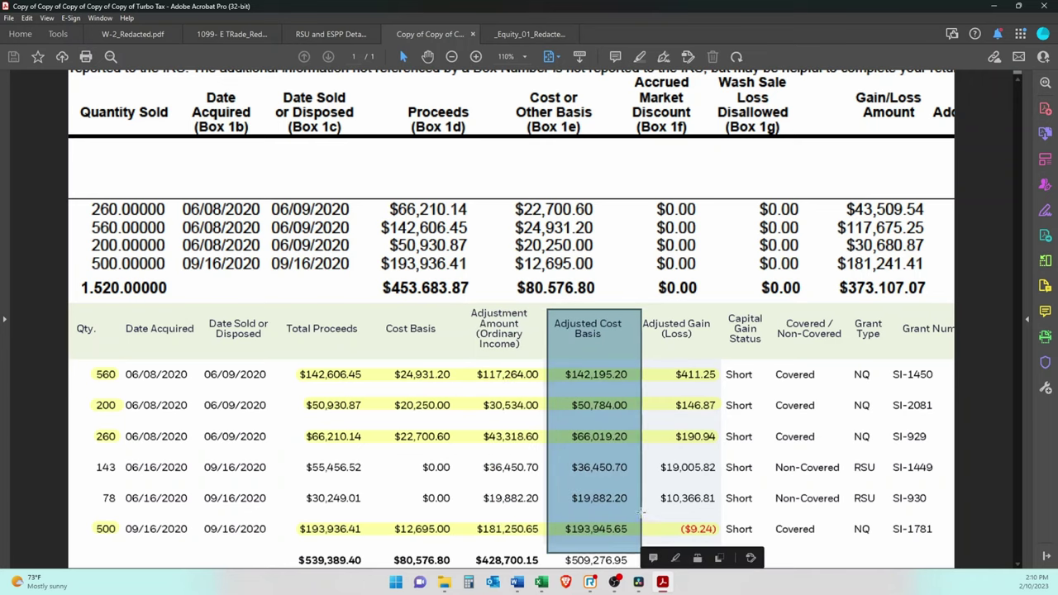
- Switch to the Stock Options workbook and compare the ESPP - NQSO ordinary income total with the W-2's Non Quals Options amount
key("alt+Tab")
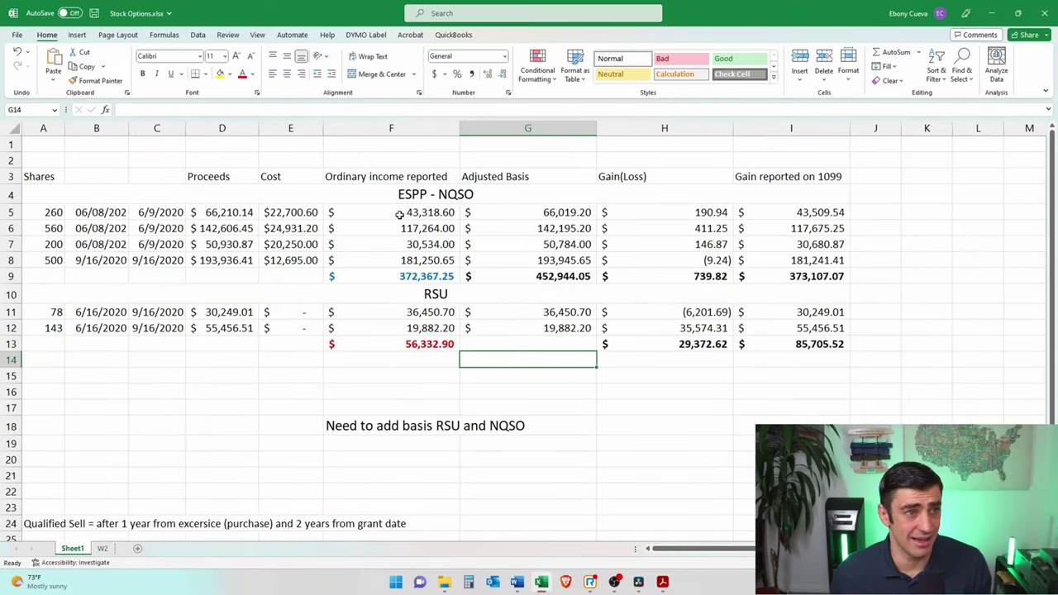
left_click_drag(394, 211, 404, 266)
left_click(410, 278)
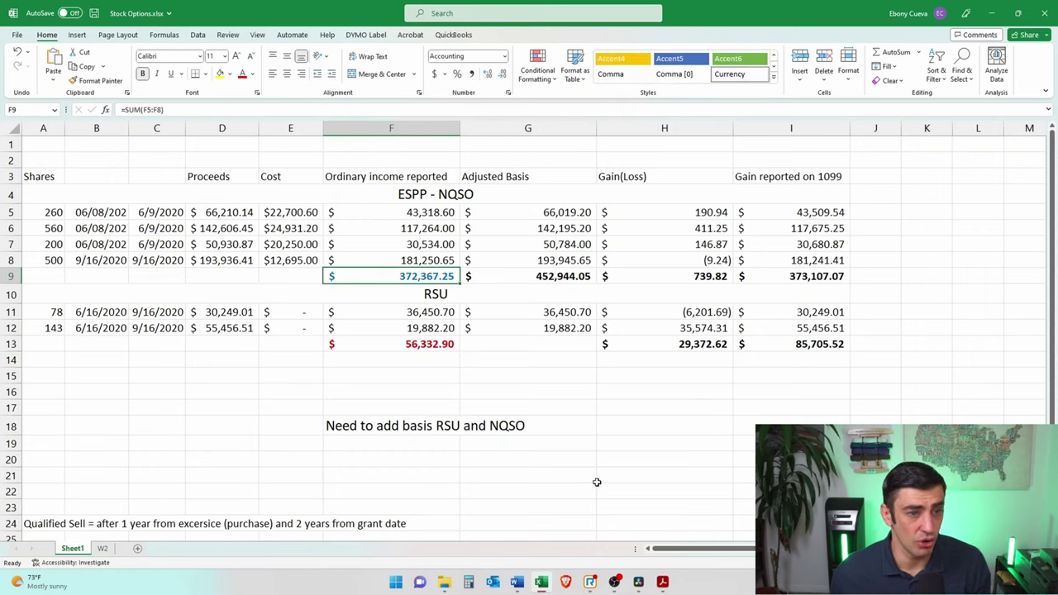
left_click(662, 582)
left_click_drag(374, 223, 664, 233)
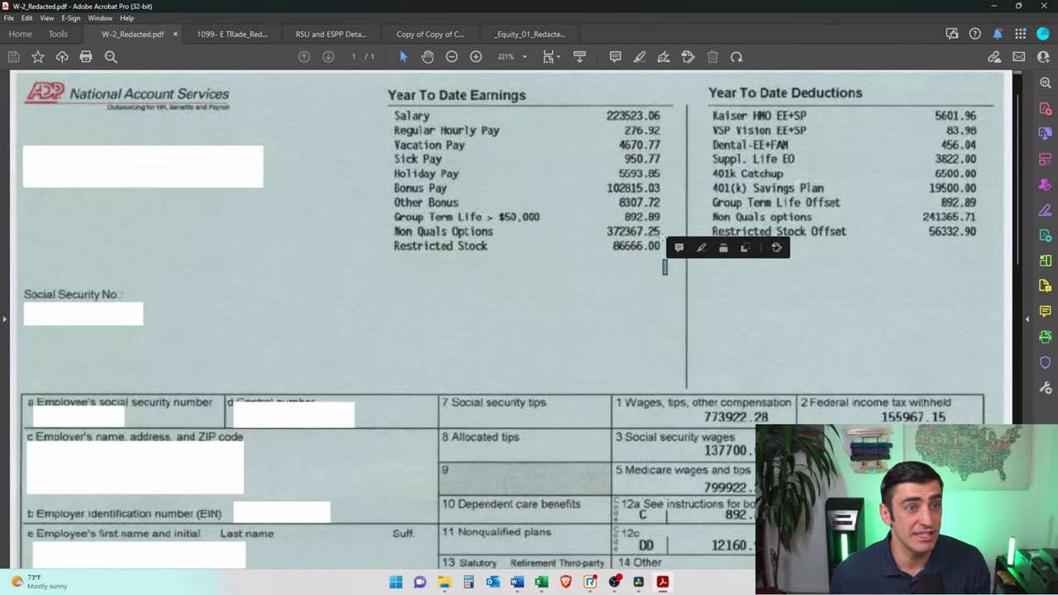
- Examine the W-2's box 1 wages, tips and other compensation amount
key("ctrl+a")
left_click(708, 393)
left_click_drag(663, 380, 761, 427)
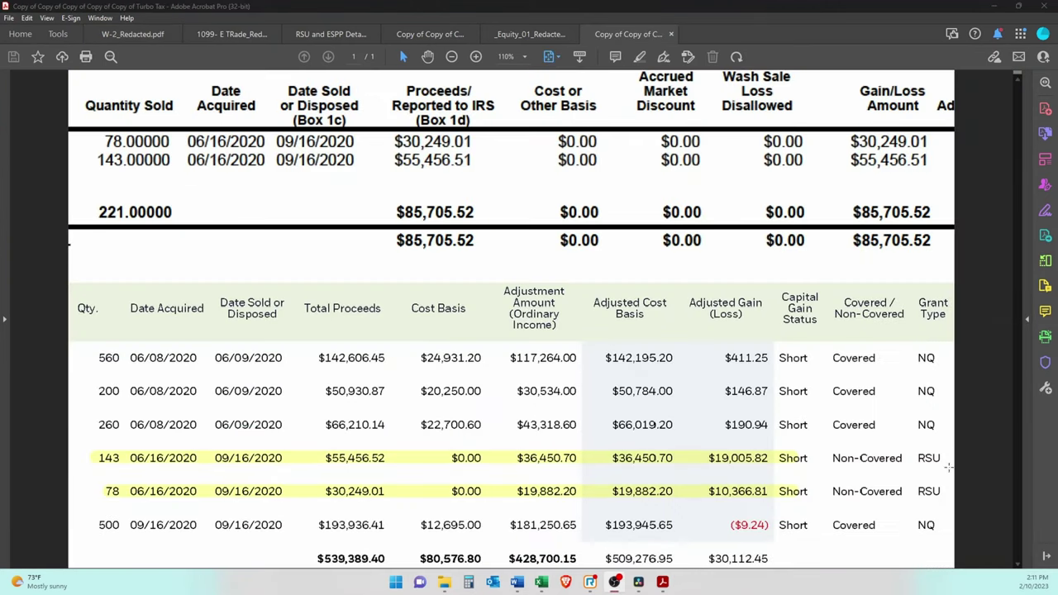
- In the comparison document, compare the two RSU sales' cost basis with the 1099-B's reported cost basis and total gain
left_click_drag(942, 438, 226, 502)
left_click_drag(512, 80, 625, 263)
left_click_drag(430, 441, 491, 531)
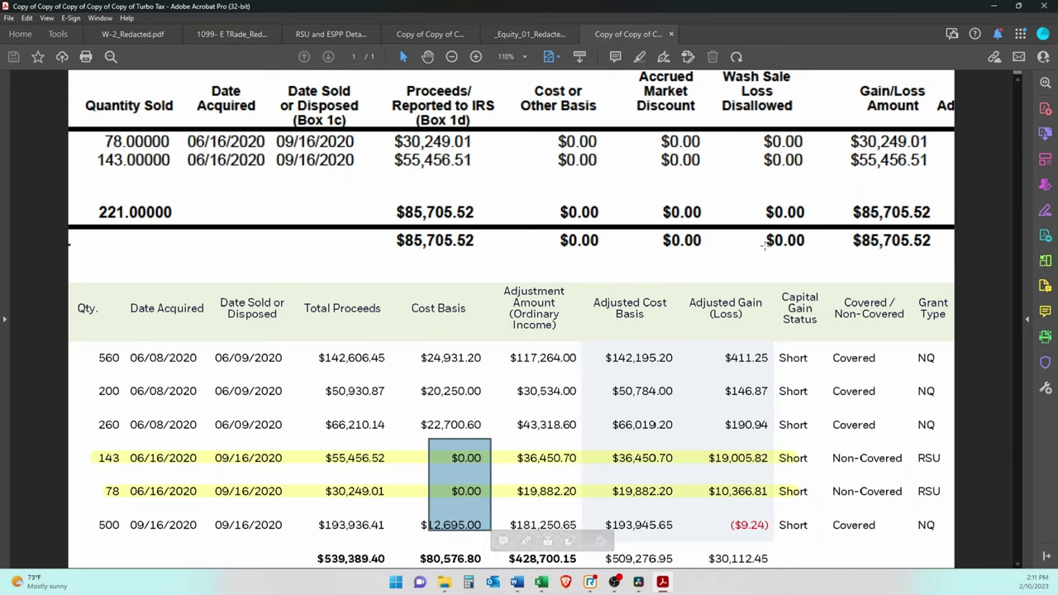
left_click_drag(854, 233, 932, 246)
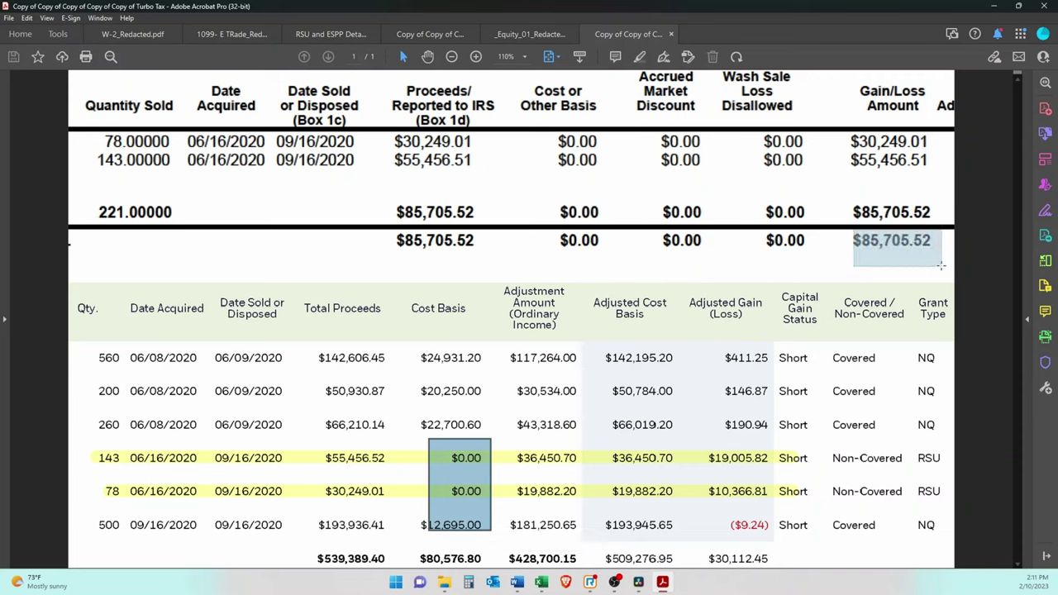
- Examine the ordinary income adjustment amounts for the 143-share and 78-share RSU sales
left_click(507, 453)
left_click(512, 442)
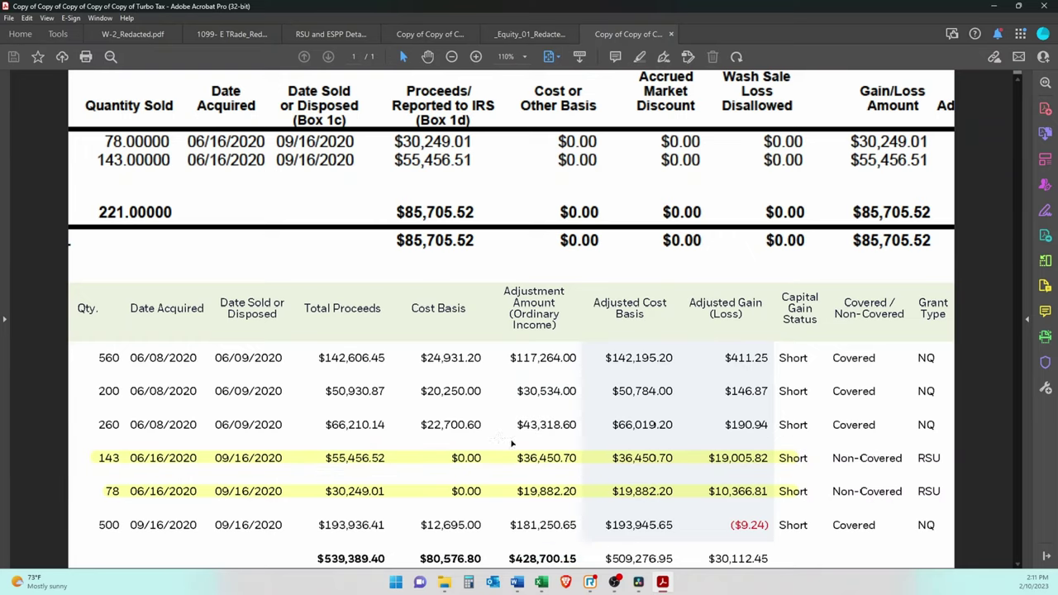
left_click_drag(499, 438, 597, 512)
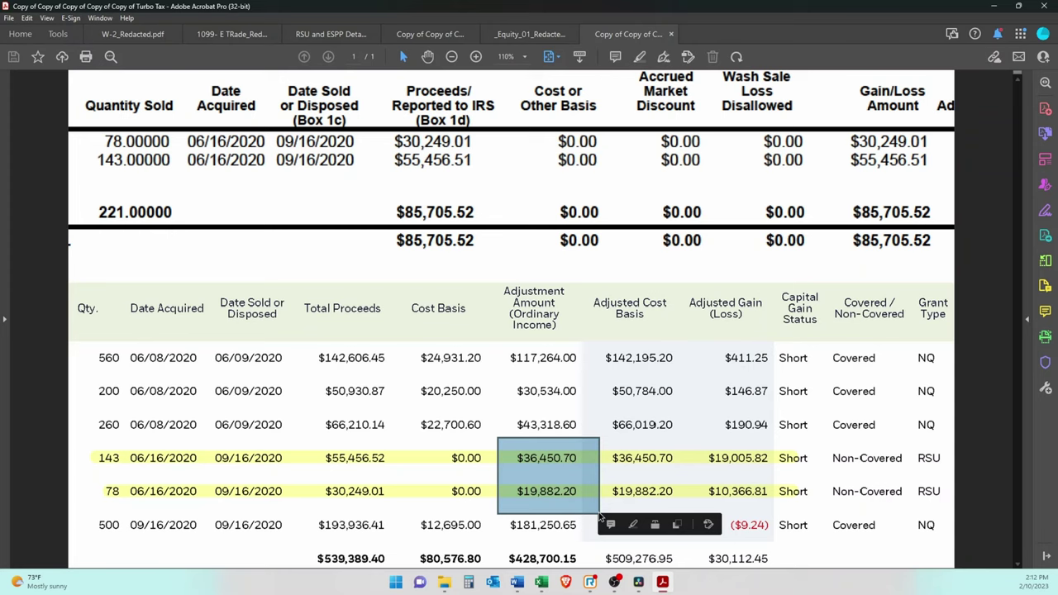
- Switch to the Stock Options workbook and check the RSU ordinary income entries and their total
key("alt+Tab")
left_click(410, 316)
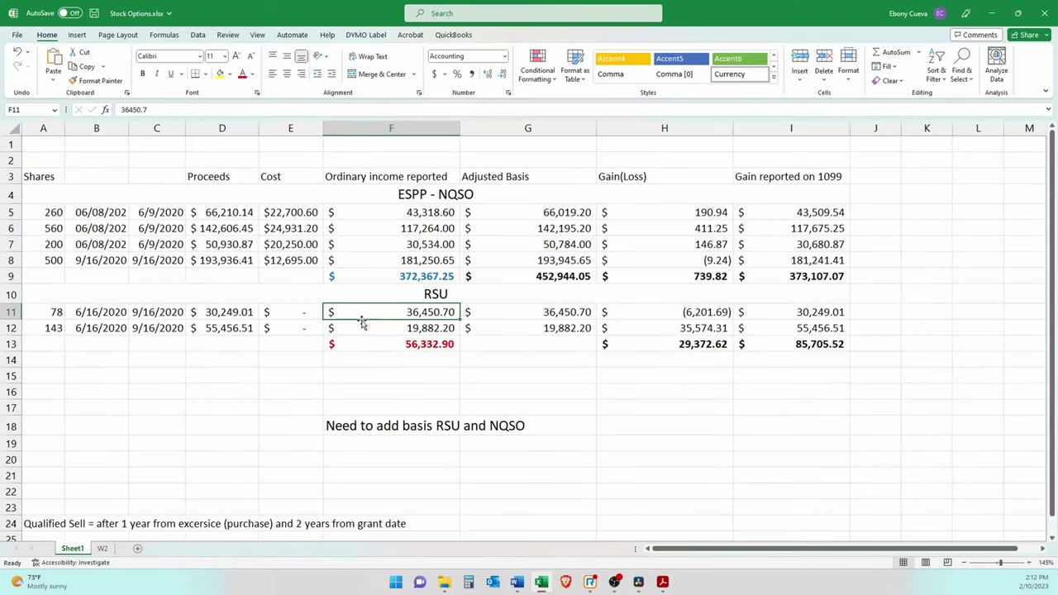
left_click(401, 329)
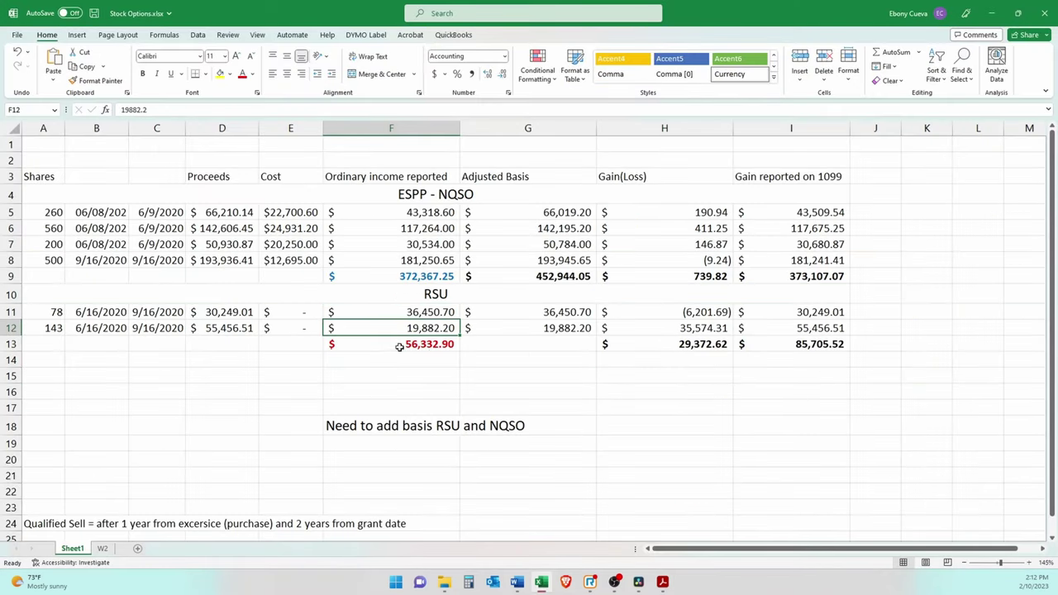
left_click(402, 346)
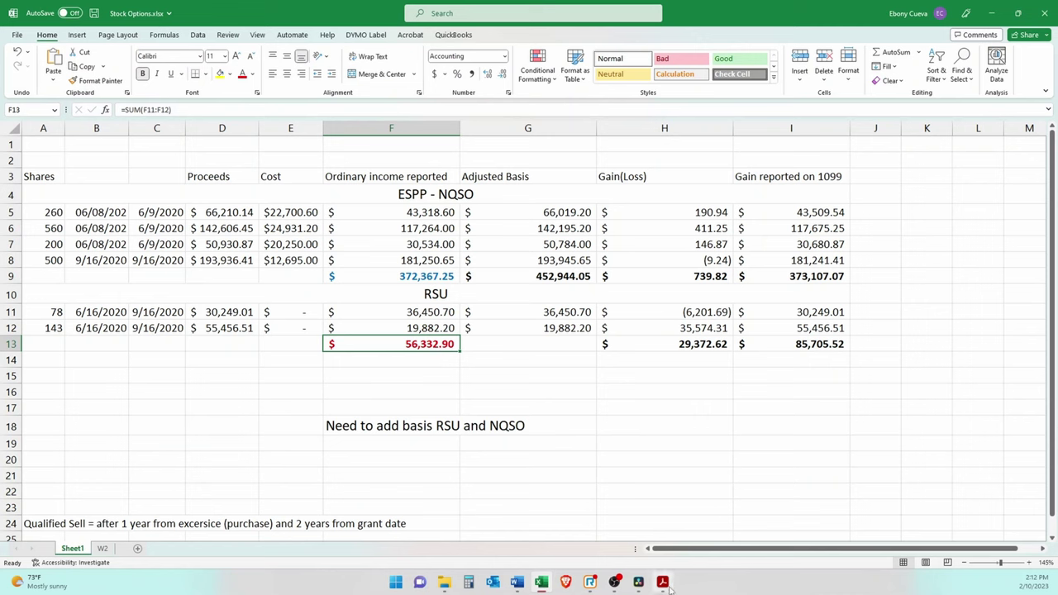
- Return to the W-2 and compare the Restricted Stock Offset deduction with the Restricted Stock earnings
mouse_move(662, 582)
left_click(397, 533)
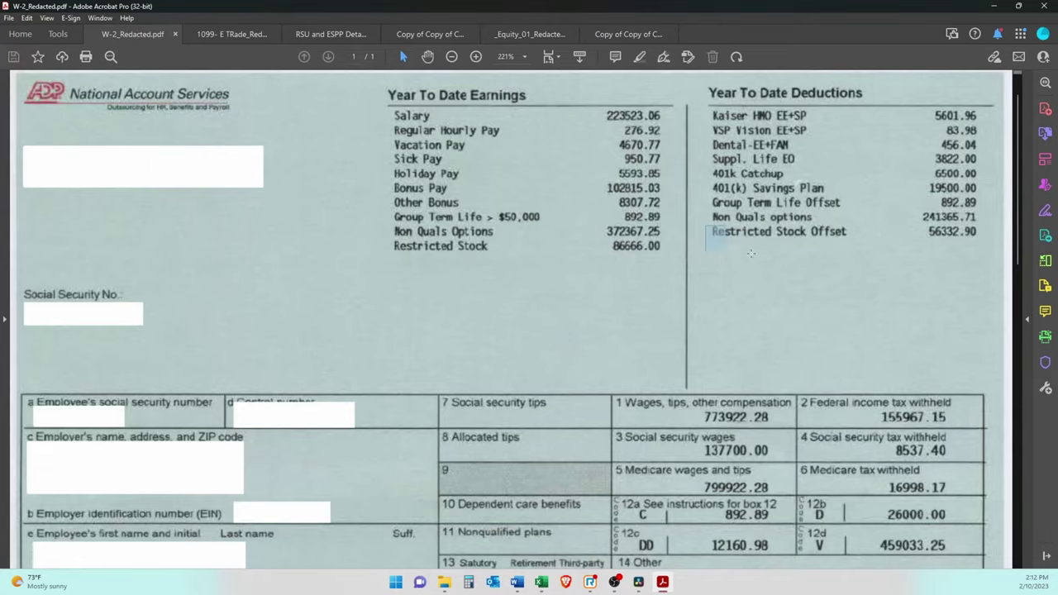
left_click_drag(708, 225, 961, 244)
left_click_drag(675, 255, 379, 255)
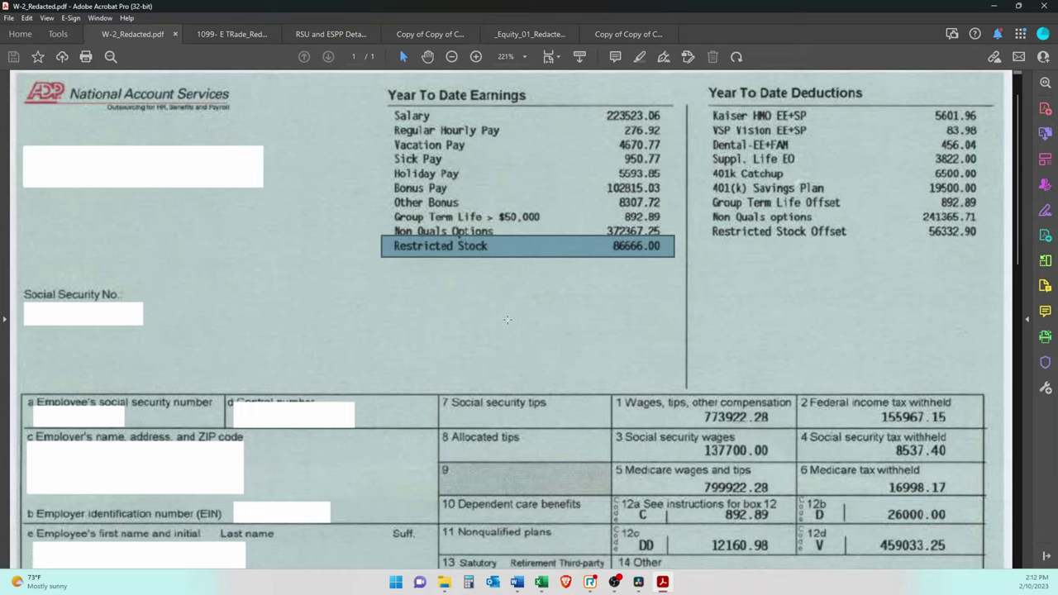
left_click_drag(716, 219, 968, 240)
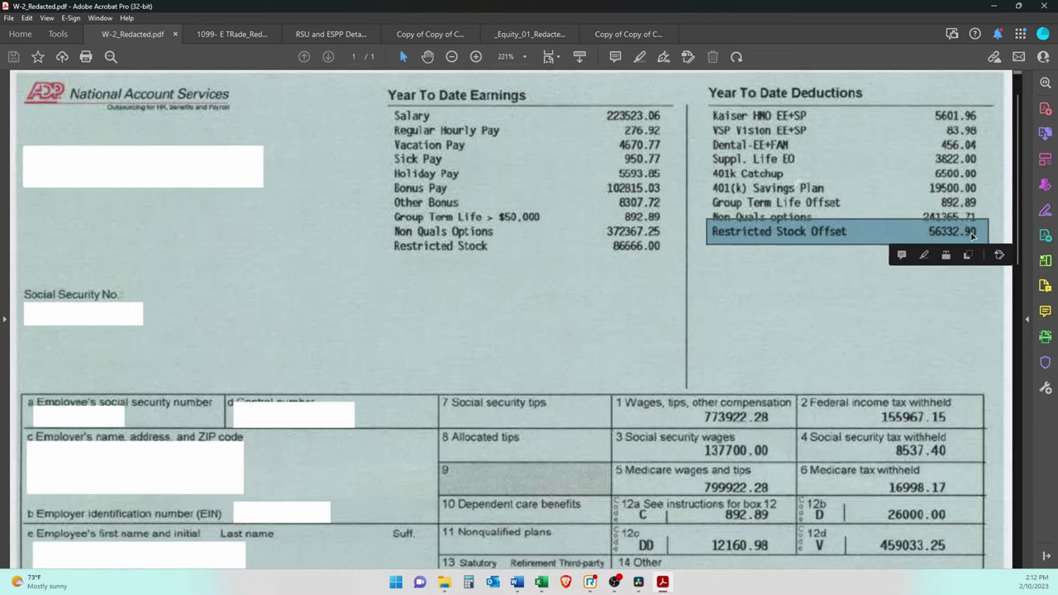
left_click(668, 240)
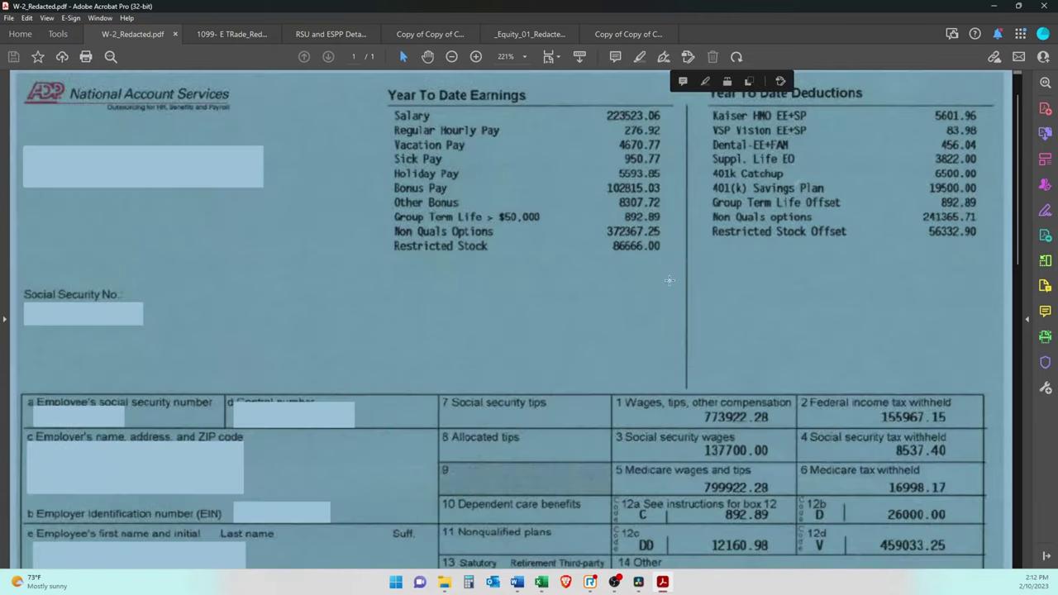
key("Escape")
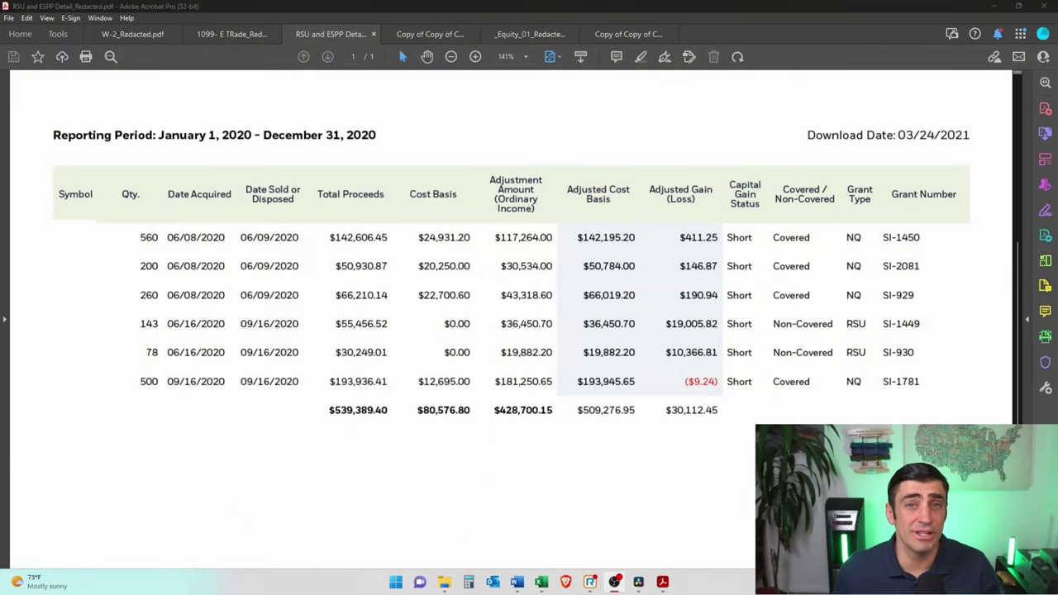
- Review the two RSU sale rows in the RSU and ESPP detail document
left_click_drag(922, 320, 120, 367)
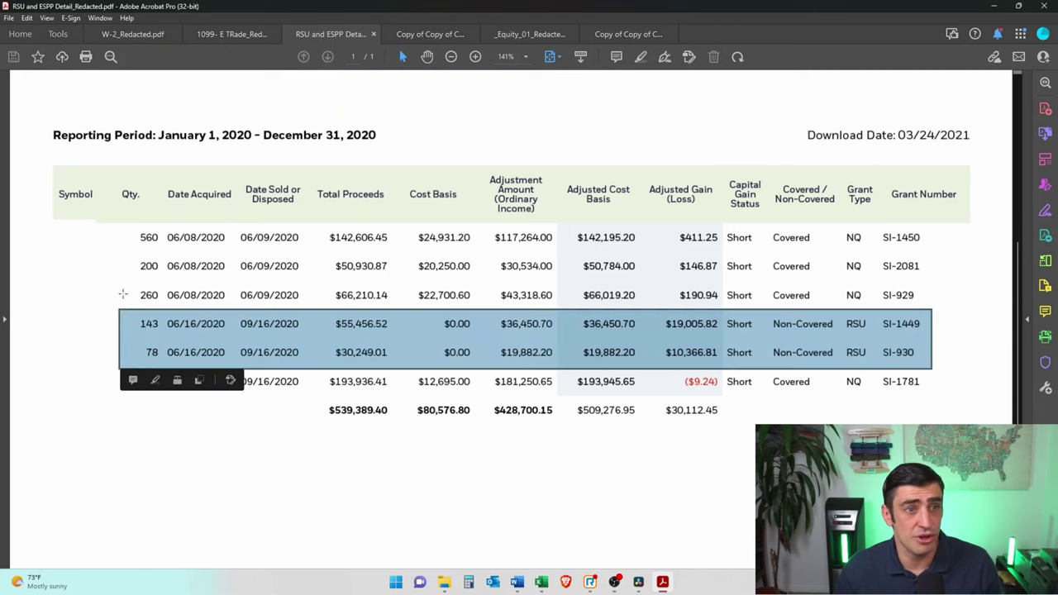
left_click(128, 237)
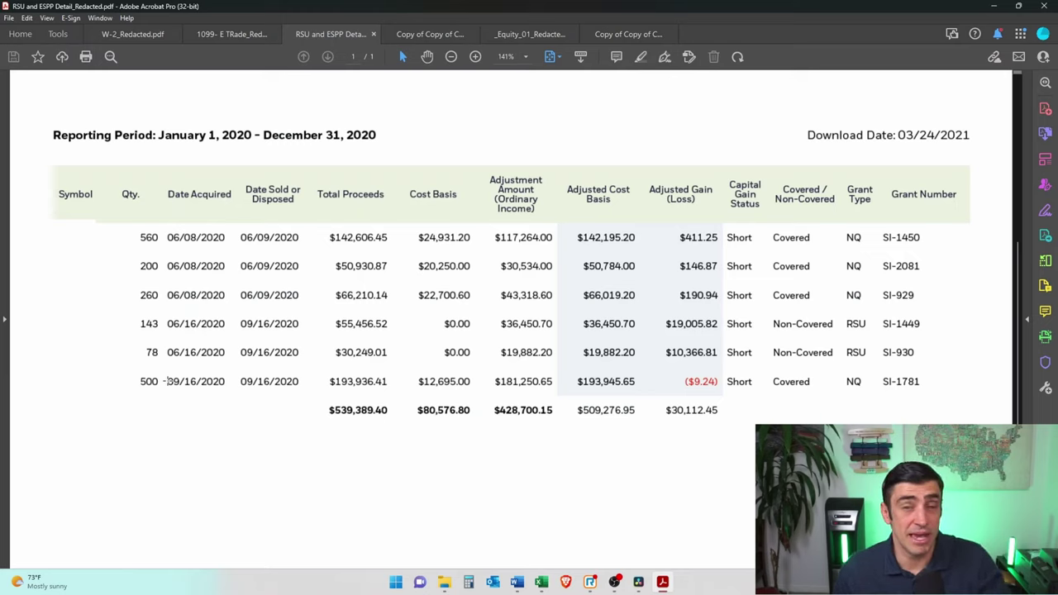
- Switch to TurboTax and open the Investments and Savings section under Wages & Income for editing
key("alt+Tab")
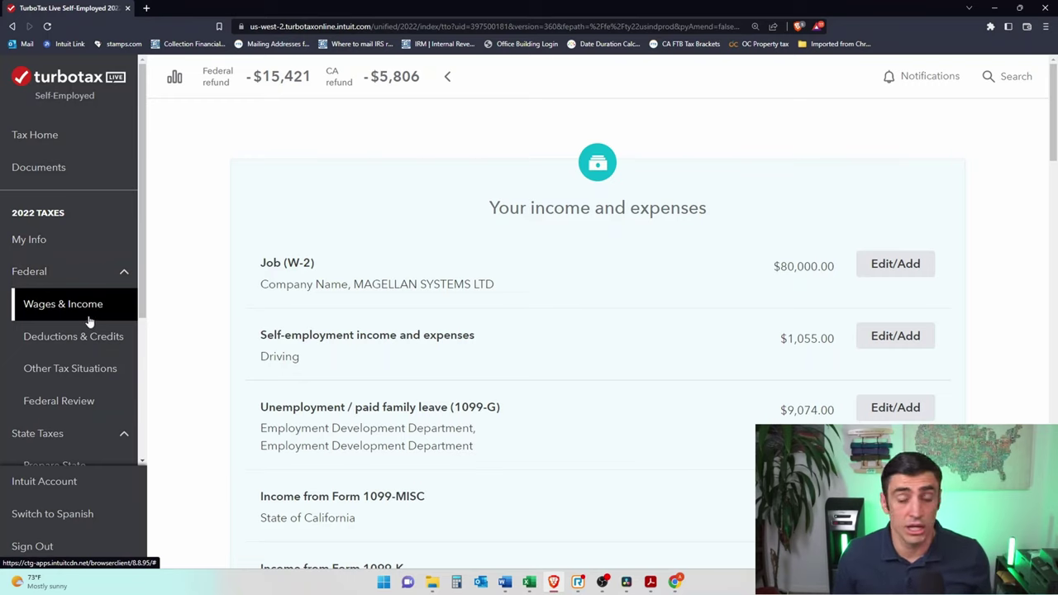
left_click(80, 315)
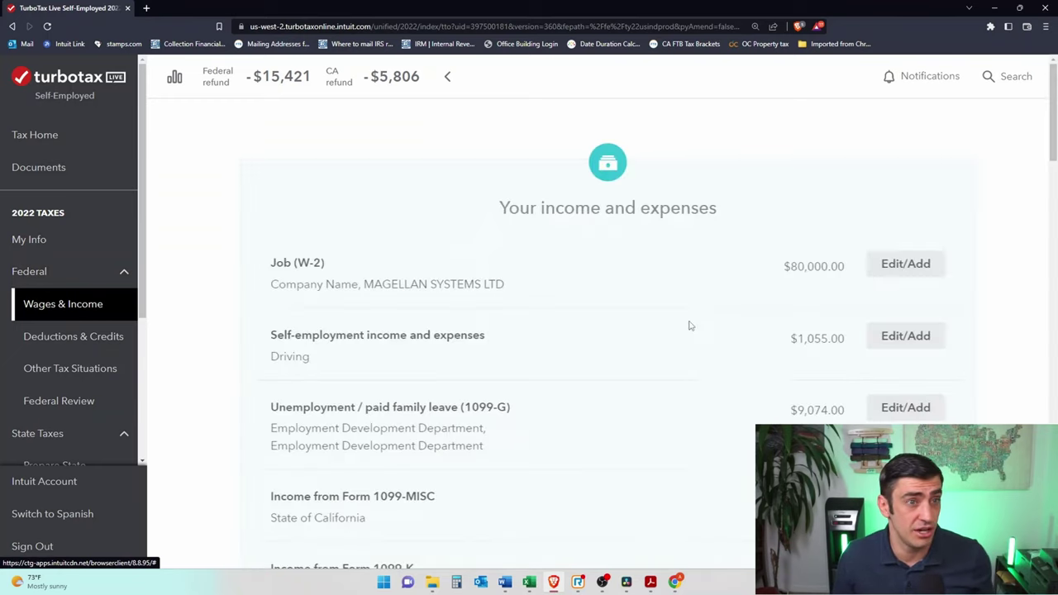
scroll(904, 322, "down", 5)
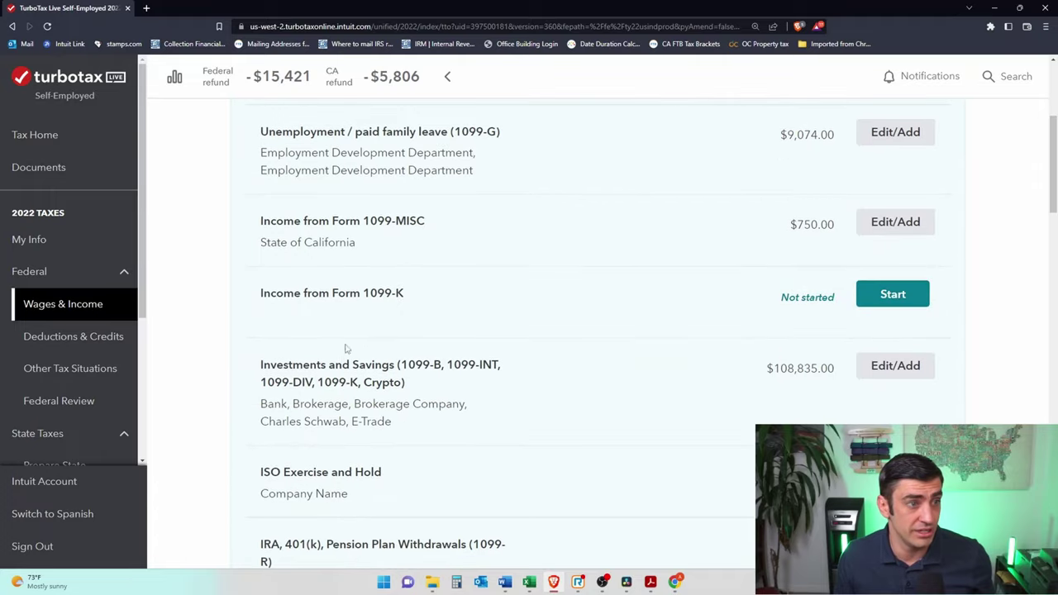
left_click(907, 369)
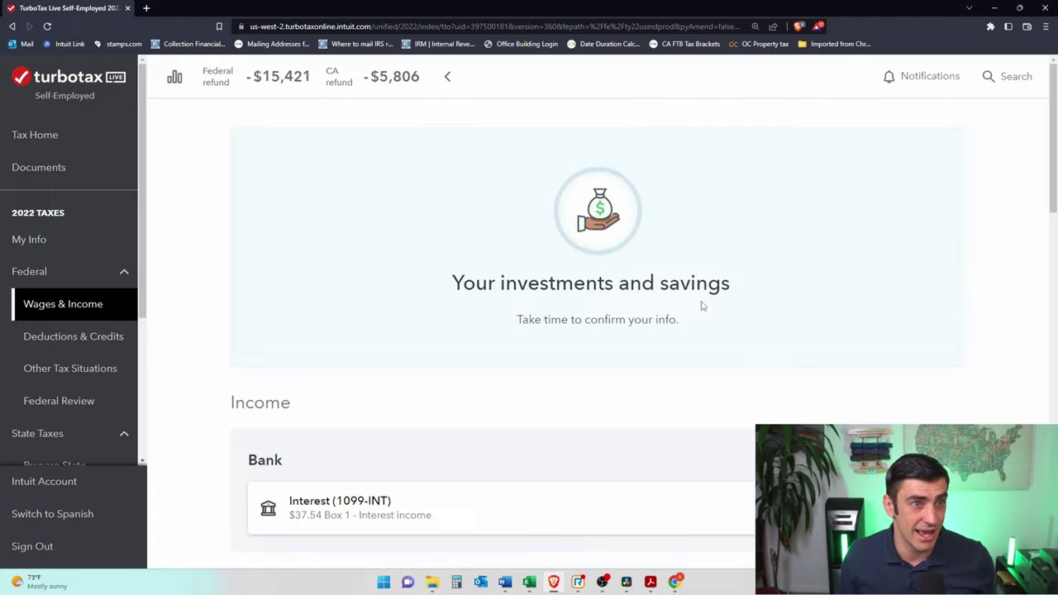
- Start adding a new investment and choose to enter it a different way instead of importing from a financial institution
scroll(777, 352, "down", 5)
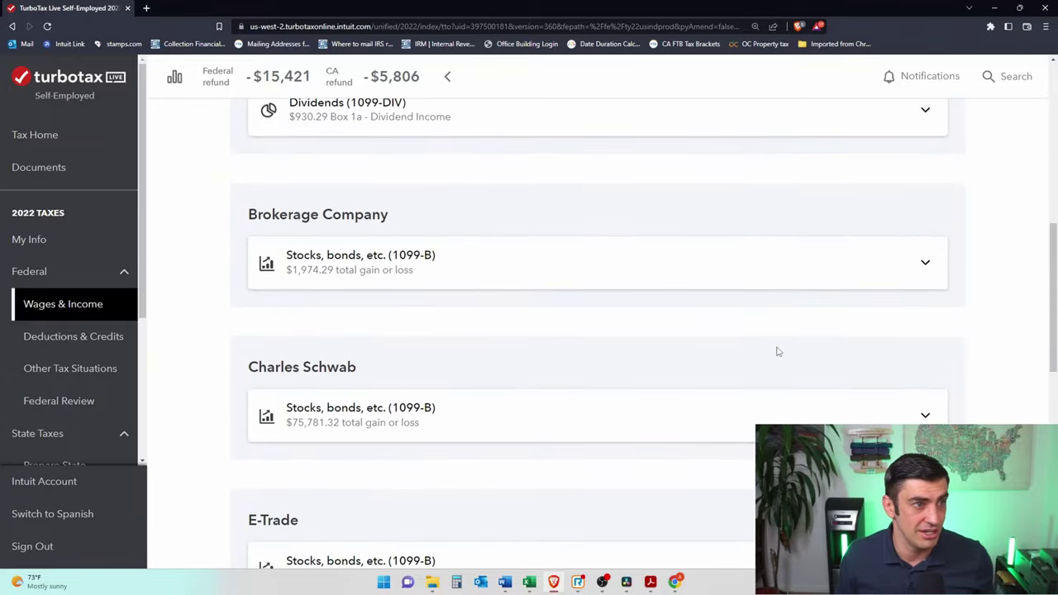
scroll(777, 351, "down", 3)
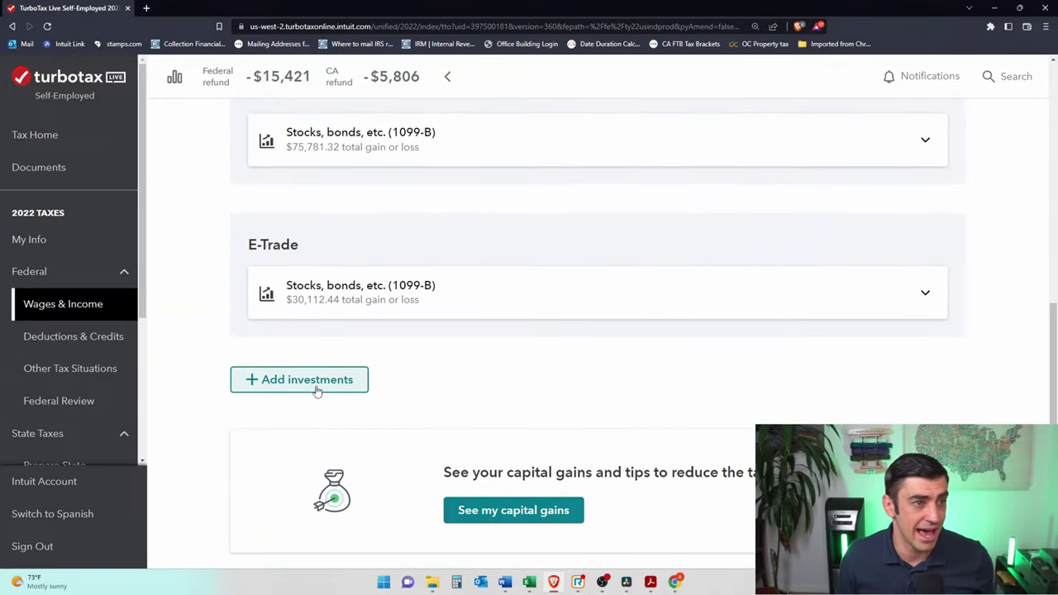
left_click(329, 384)
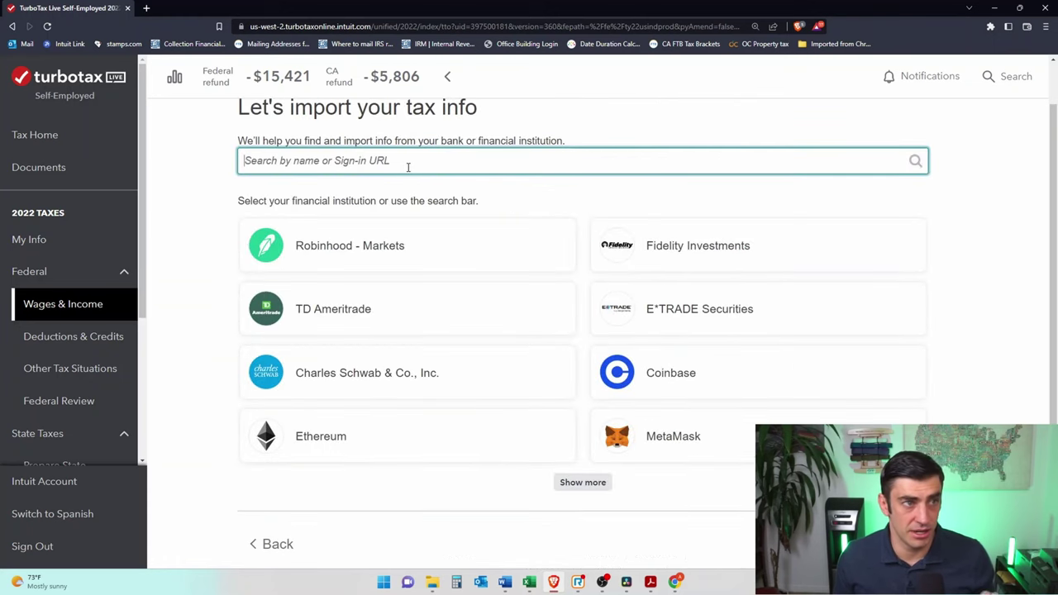
scroll(579, 330, "down", 2)
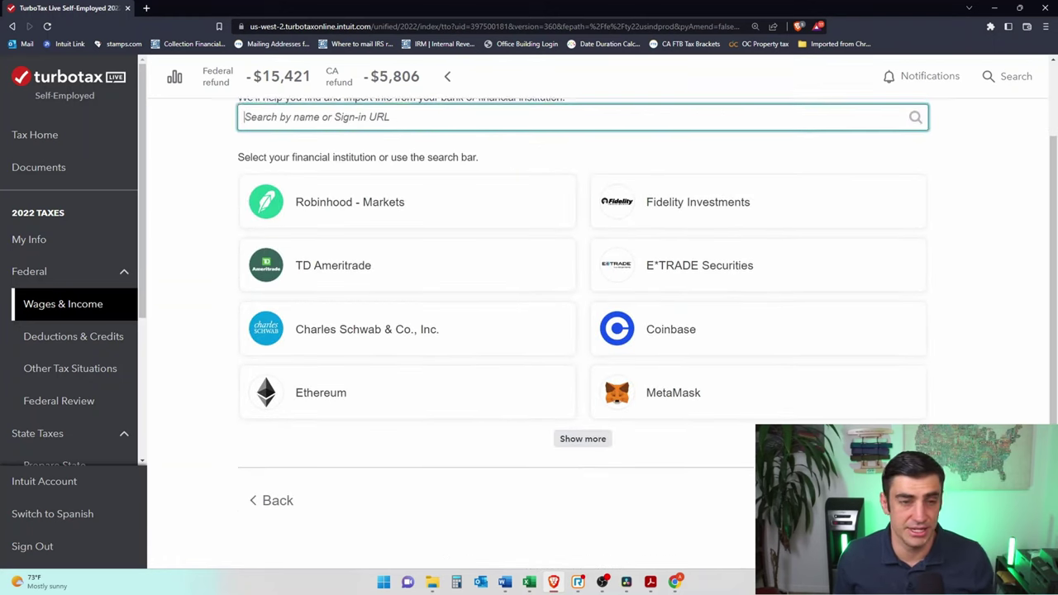
scroll(578, 331, "up", 1)
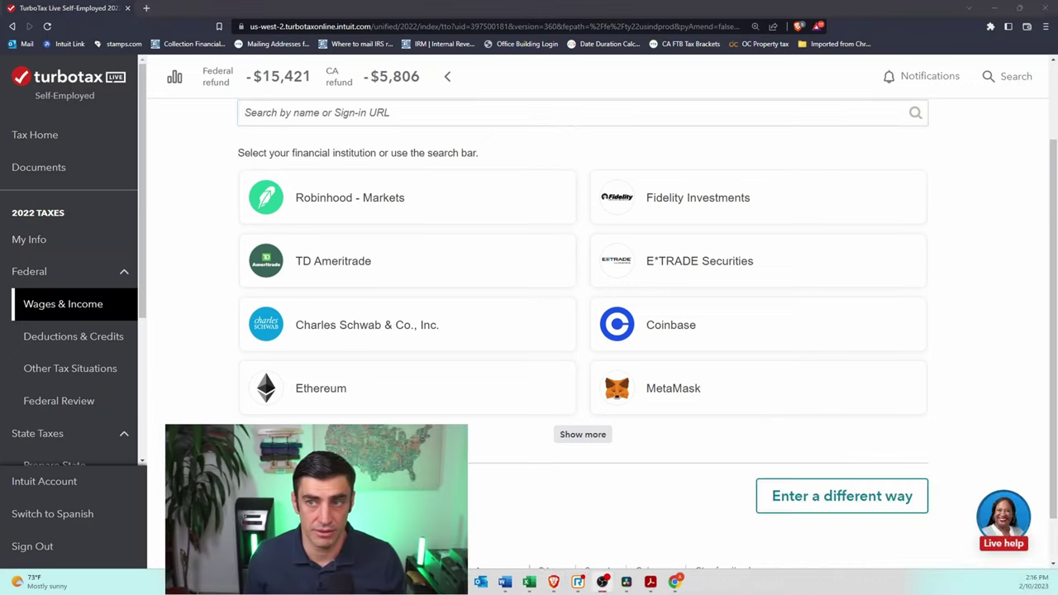
left_click(897, 498)
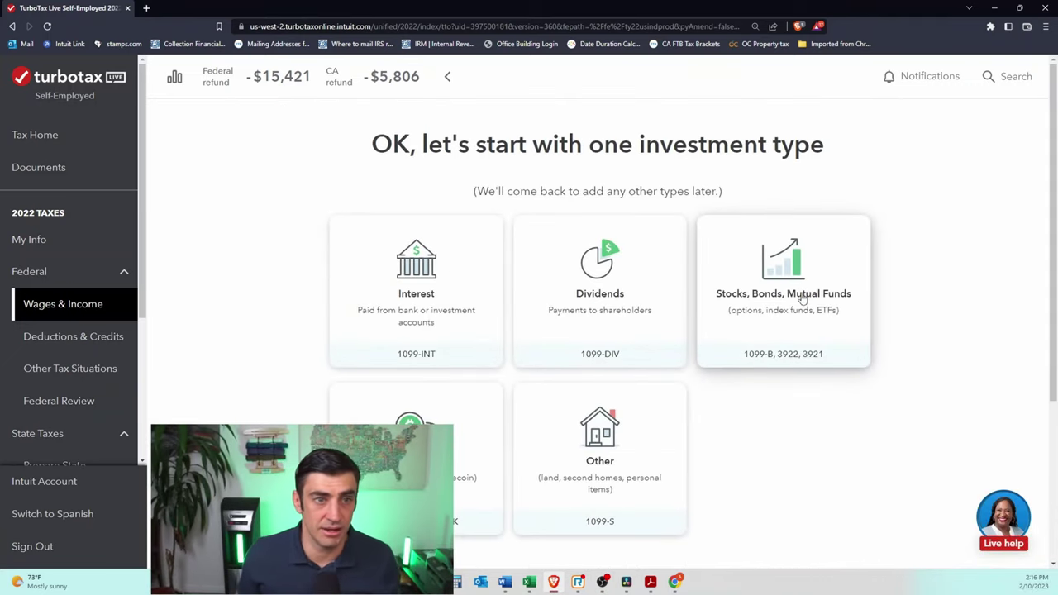
- Choose Stocks, Bonds, Mutual Funds as the investment type and continue
left_click(806, 304)
scroll(848, 366, "down", 3)
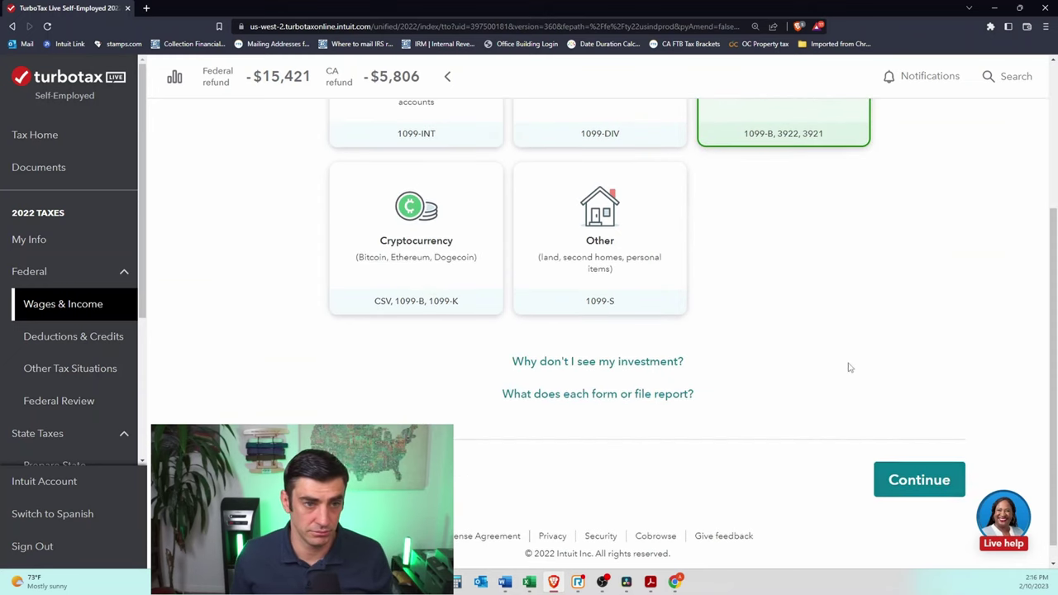
left_click(909, 480)
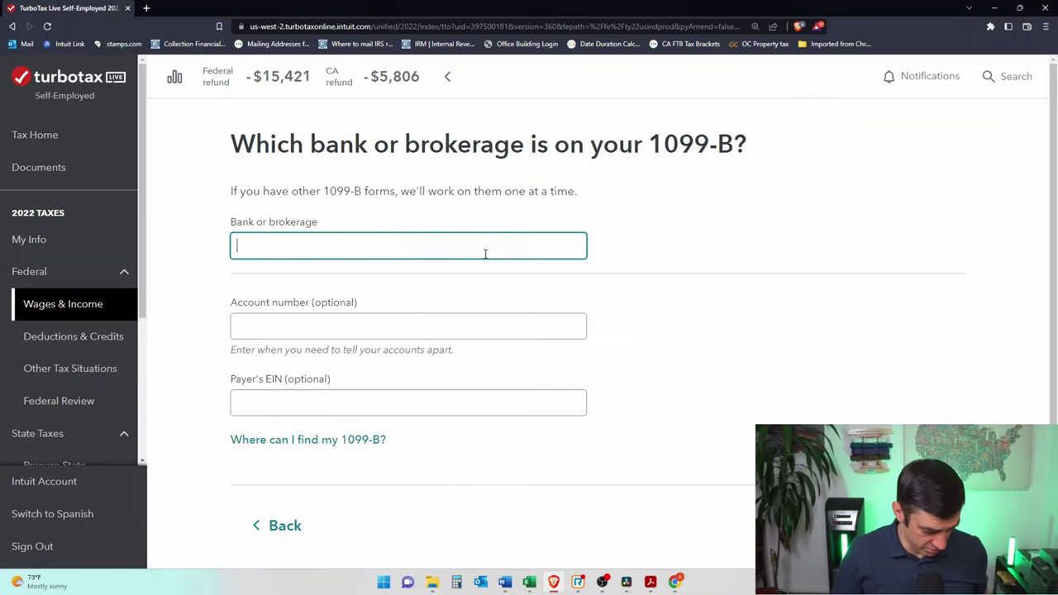
- Set E-Trade as the 1099-B's bank or brokerage and continue to the employee stock question, checking the stock types it covers
type("etr")
left_click(258, 278)
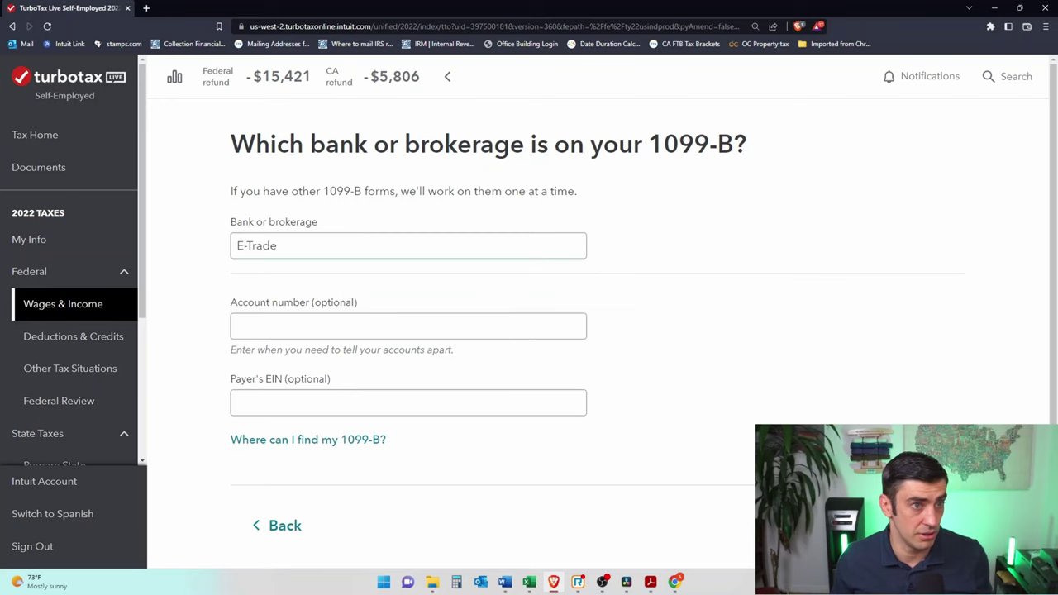
left_click(910, 526)
left_click_drag(552, 305, 610, 306)
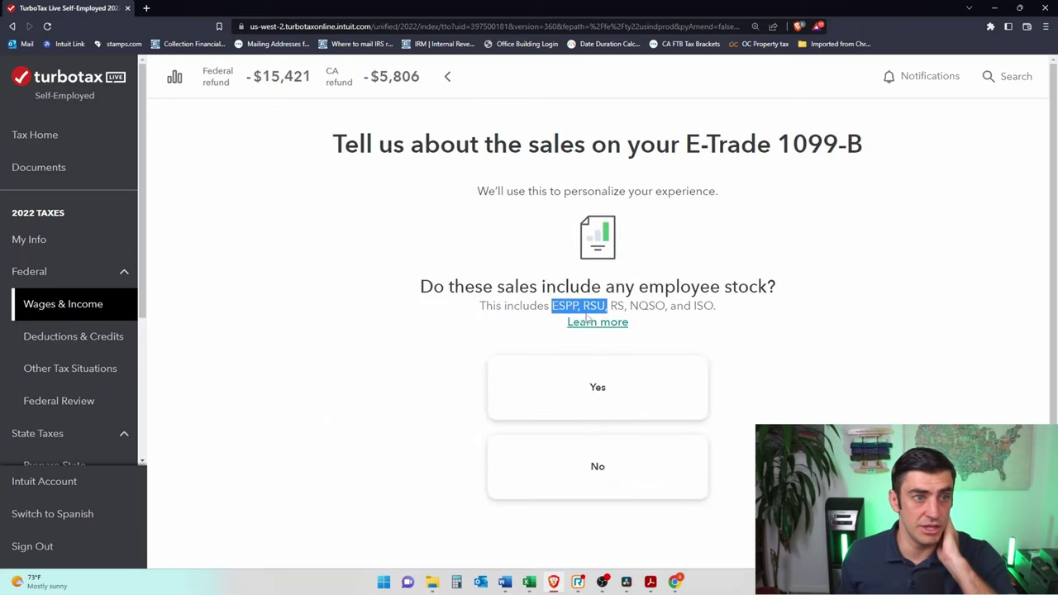